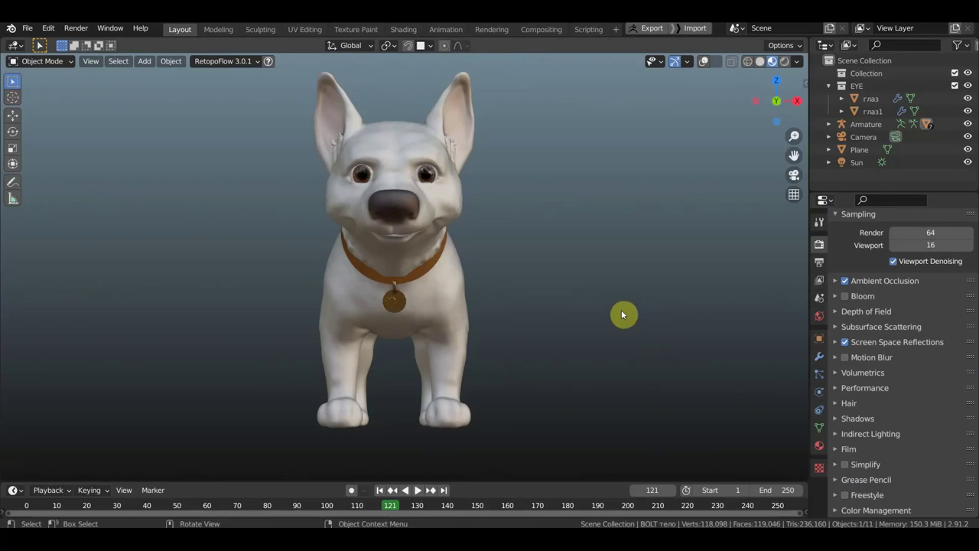
Turn viewport overlays on, switch to Right Orthographic view, and bring up the Add menu.
scroll(612, 315, down, 1)
scroll(609, 314, down, 1)
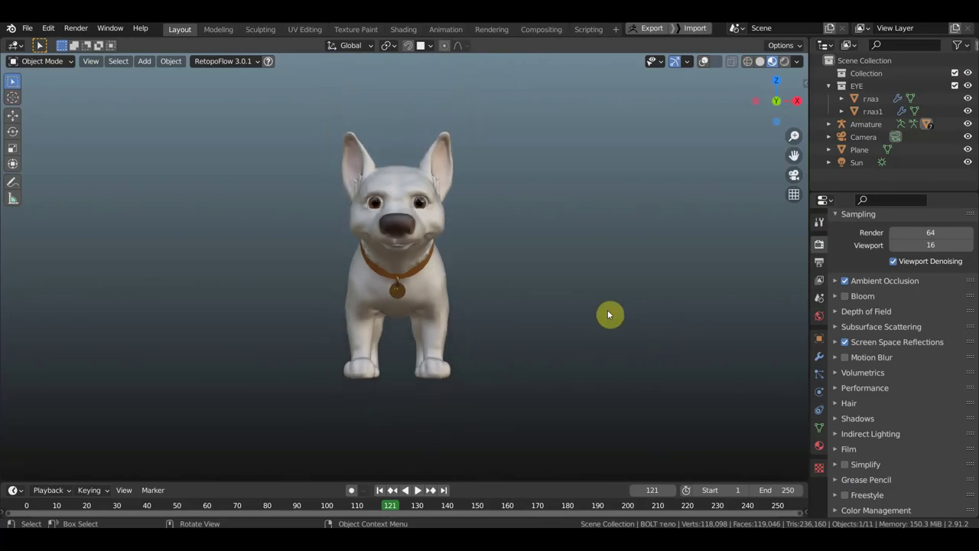
click(700, 66)
mouse_move(651, 212)
middle_down()
mouse_move(459, 222)
mouse_move(533, 224)
middle_up()
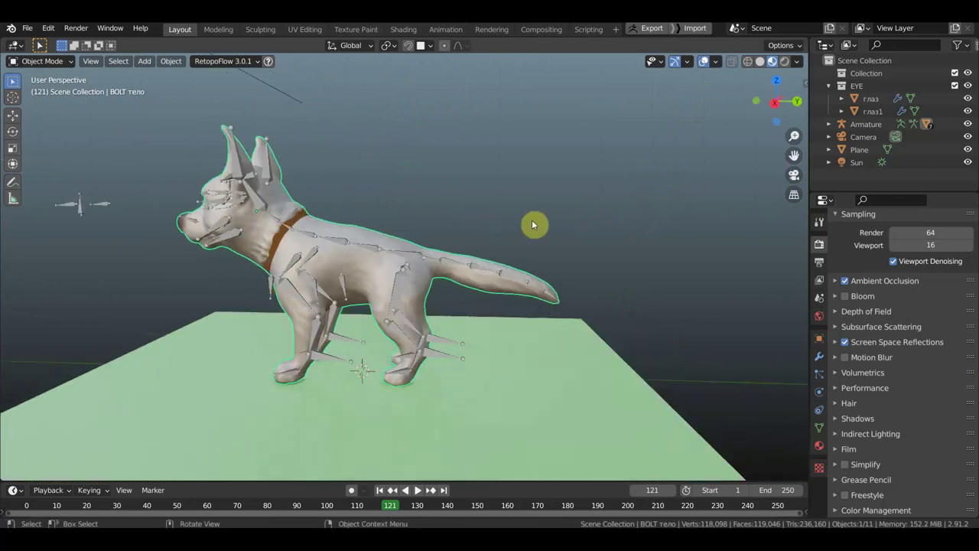
key(KP_3)
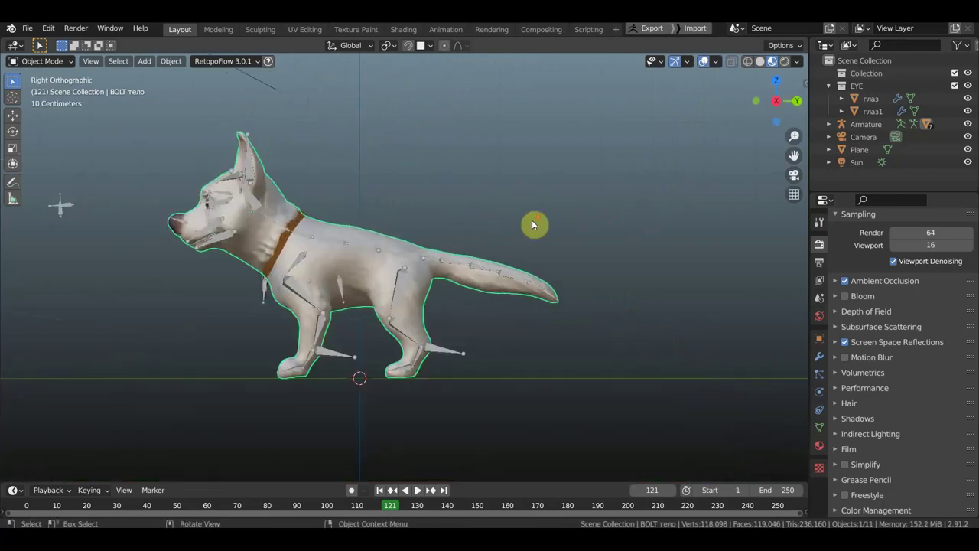
key(shift+a)
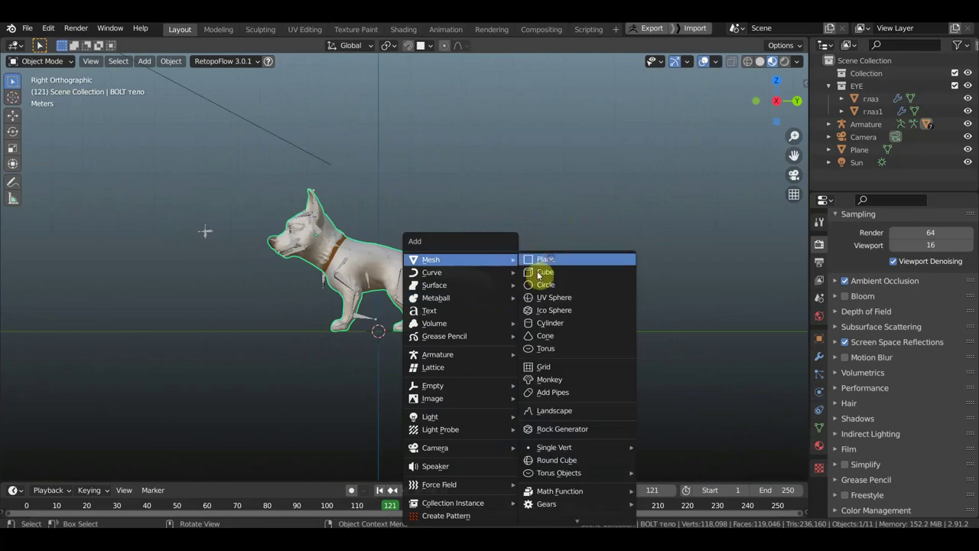
Add a plane, scale it up, and rotate it 90° to stand upright.
click(539, 260)
key(s)
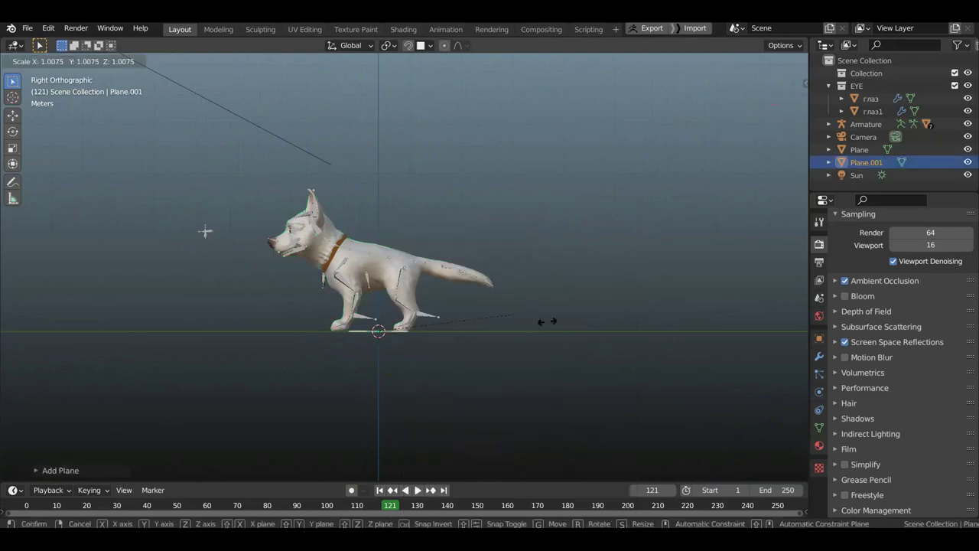
click(100, 419)
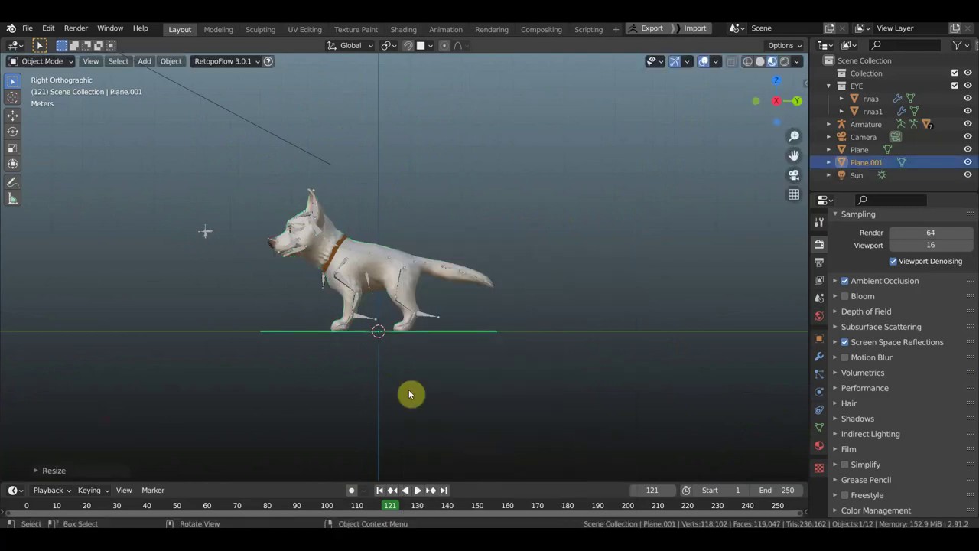
key(r)
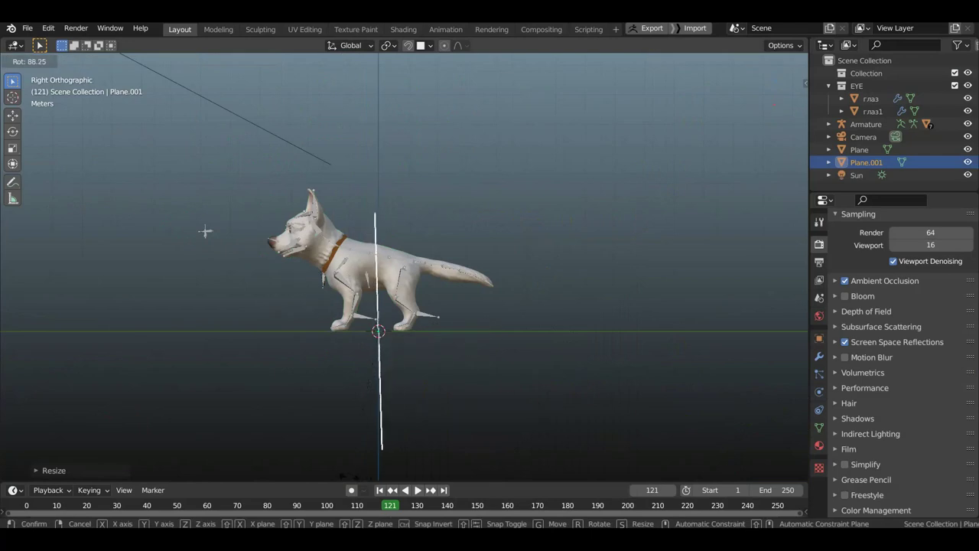
click(346, 479)
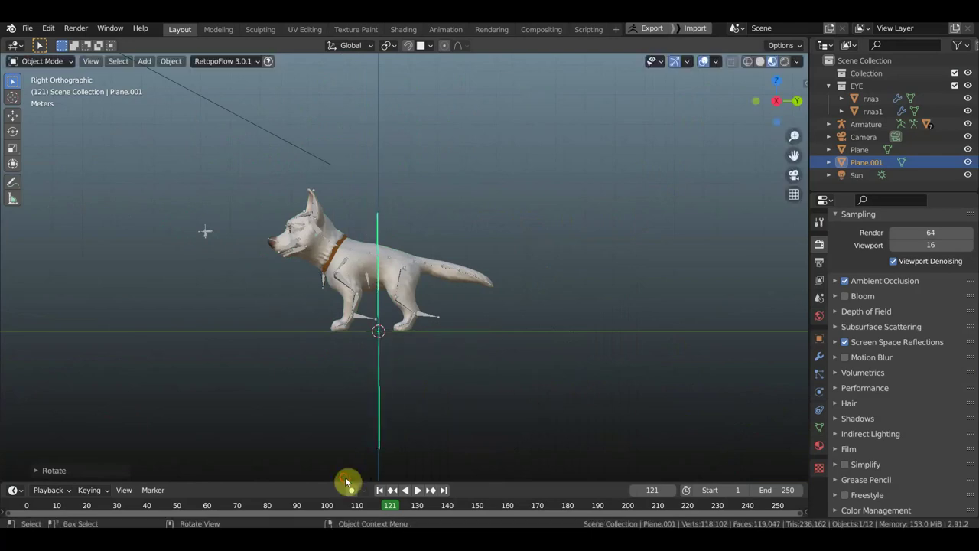
Move the upright plane in front of the dog's face.
click(12, 119)
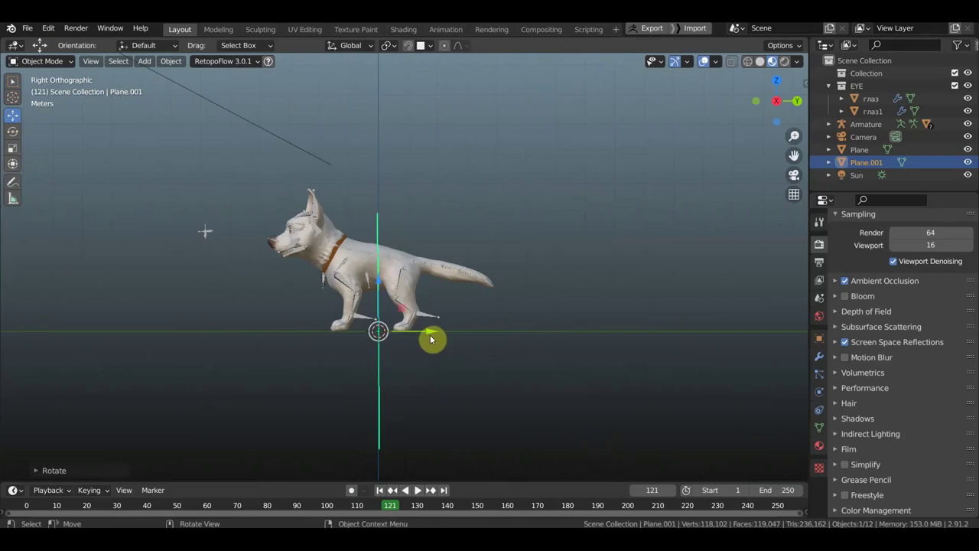
mouse_move(367, 322)
mouse_down()
mouse_move(213, 282)
mouse_move(217, 166)
mouse_up()
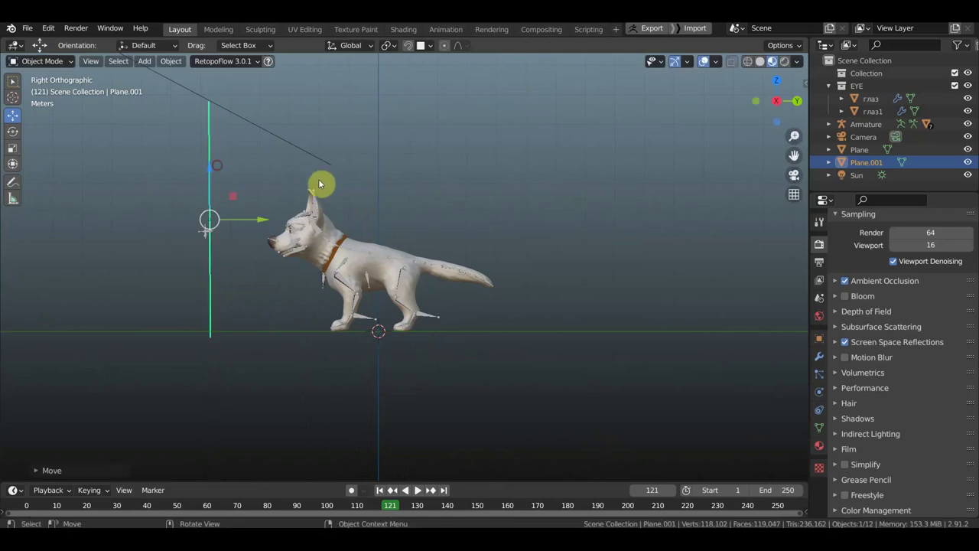
mouse_move(437, 229)
middle_down()
mouse_move(327, 225)
mouse_move(313, 234)
middle_up()
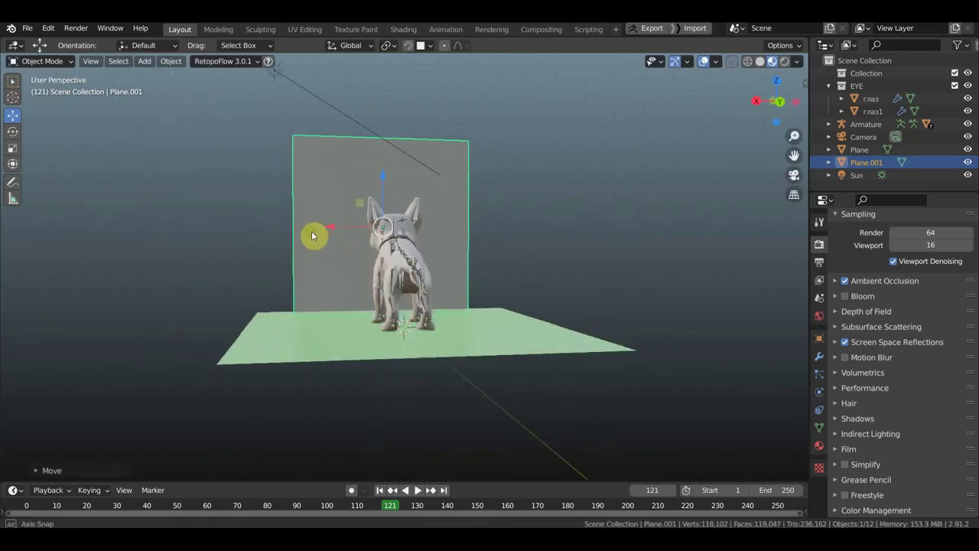
Shrink Plane.001 along X to about 0.52 with the Transform tool's scale handle.
scroll(361, 225, up, 2)
scroll(364, 234, up, 3)
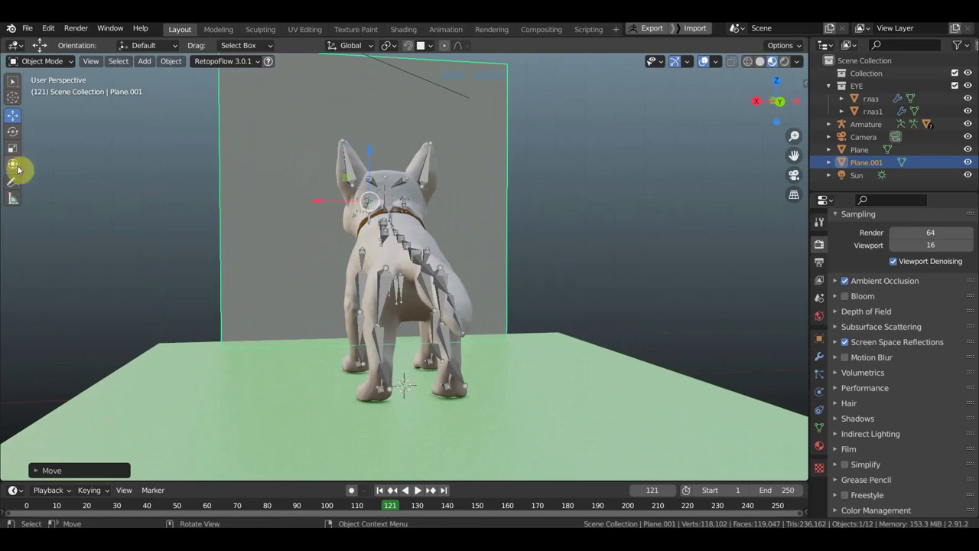
click(13, 164)
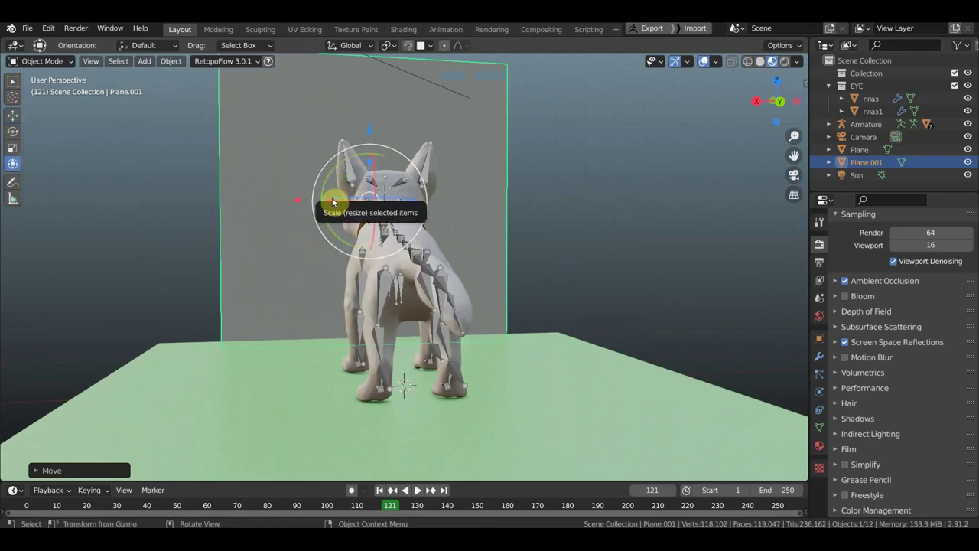
drag(333, 202, 350, 205)
mouse_move(436, 207)
middle_down()
mouse_move(541, 212)
mouse_move(431, 225)
middle_up()
scroll(515, 221, down, 2)
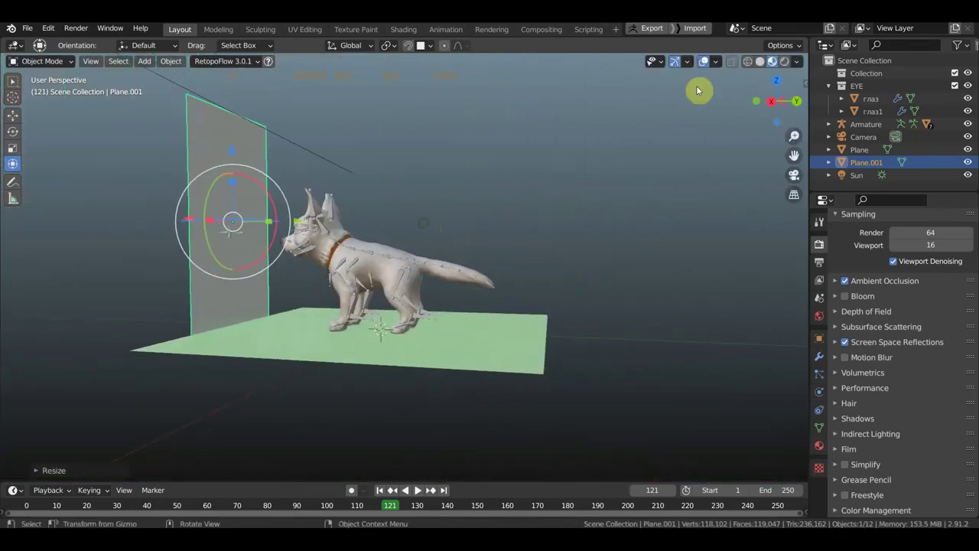
Switch the viewport to Rendered shading and select the Sun in the Outliner.
click(785, 65)
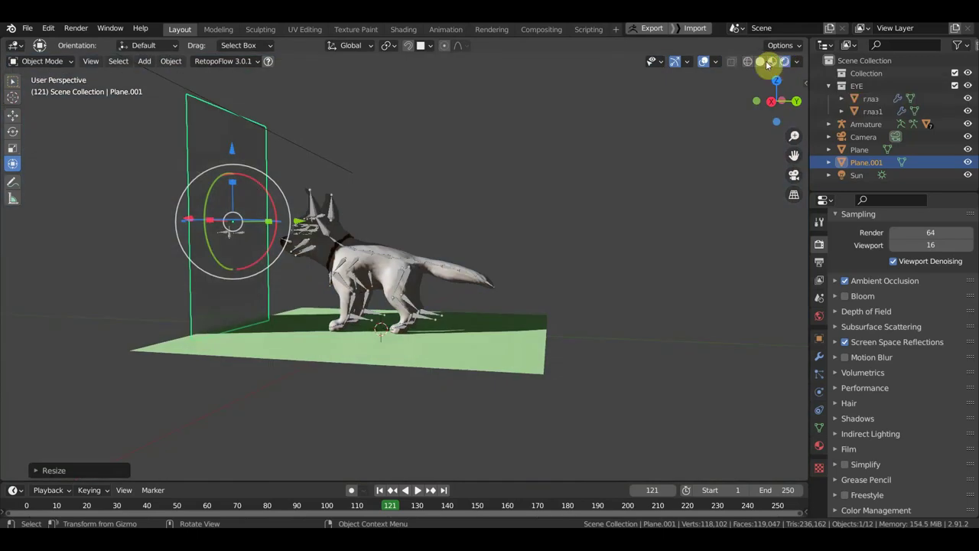
mouse_move(562, 215)
middle_down()
mouse_move(522, 224)
mouse_move(543, 220)
middle_up()
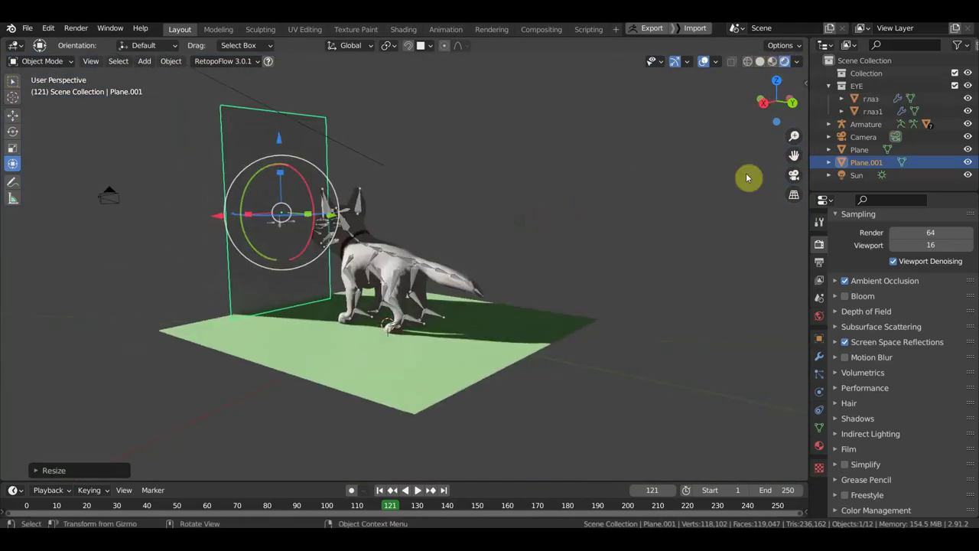
click(862, 182)
scroll(483, 212, down, 4)
middle_drag(472, 208, 515, 207)
scroll(516, 207, down, 3)
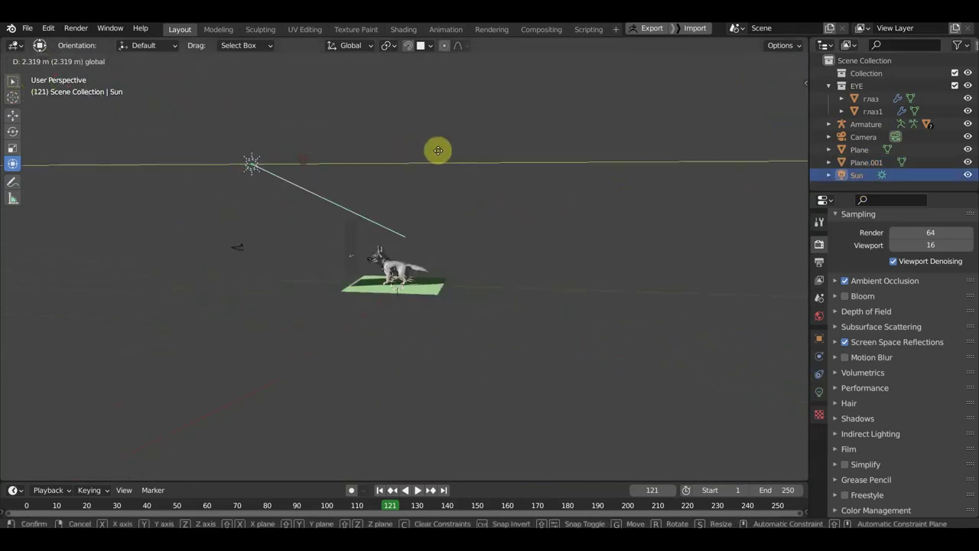
Move the Sun sideways and rotate it to point downward toward the dog.
drag(303, 165, 466, 153)
key(r)
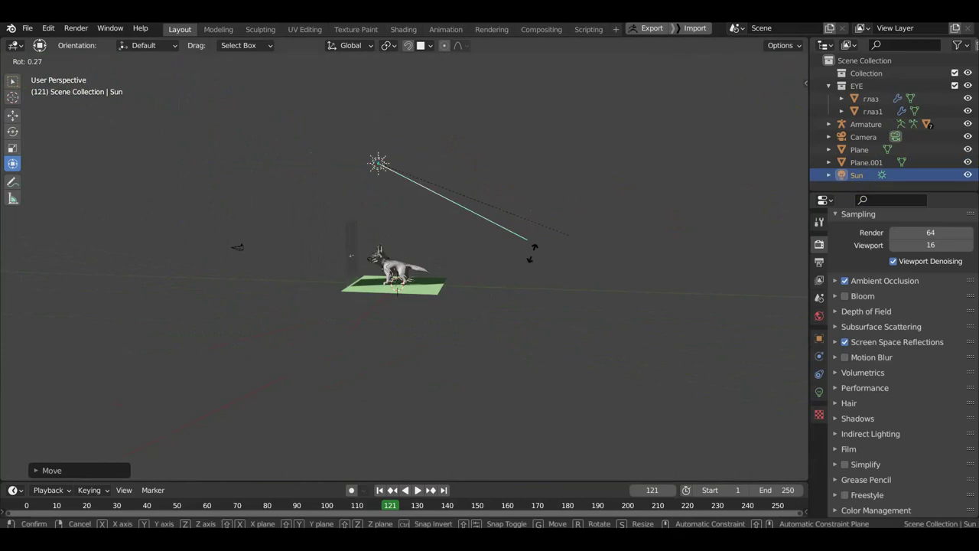
click(546, 296)
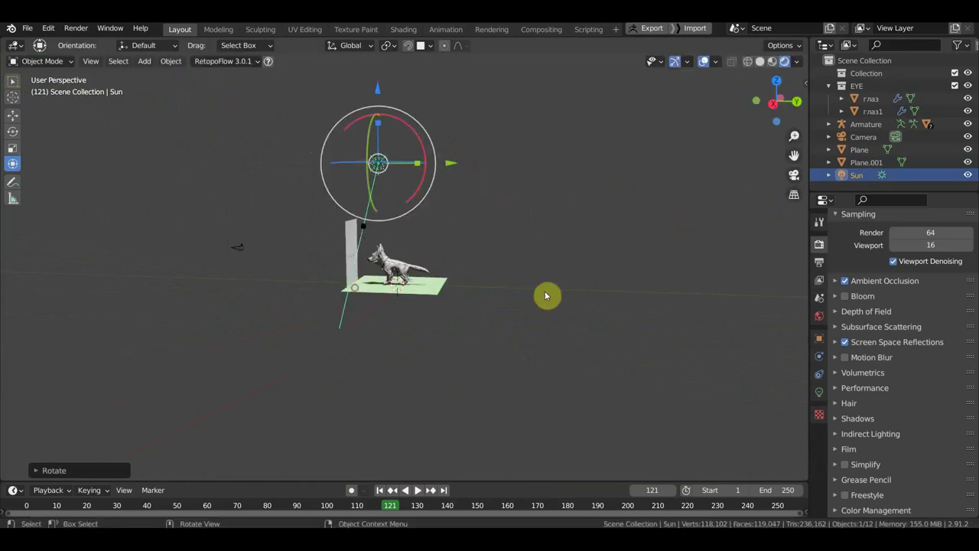
click(820, 392)
text(20)
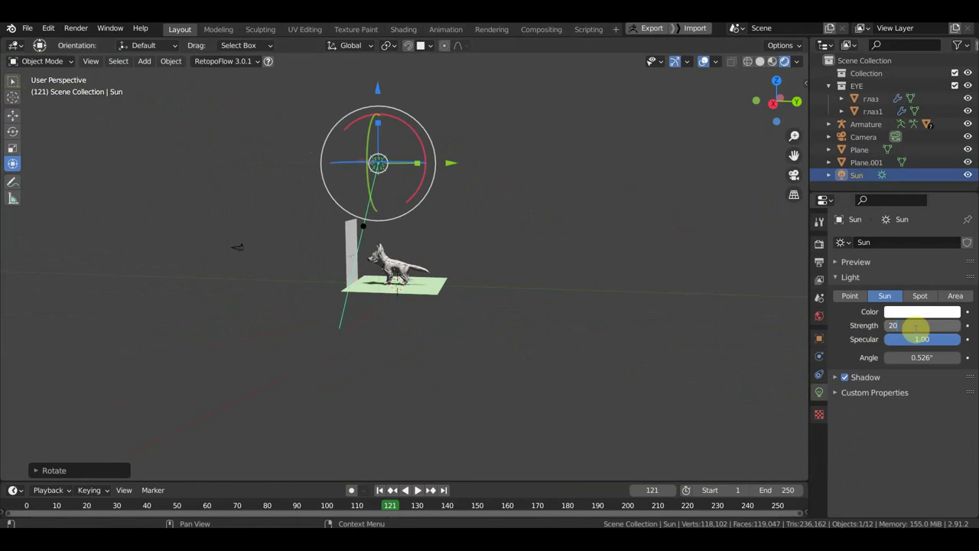
Set the Sun's strength to 20 and raise the Sun straight up along Z.
key(Return)
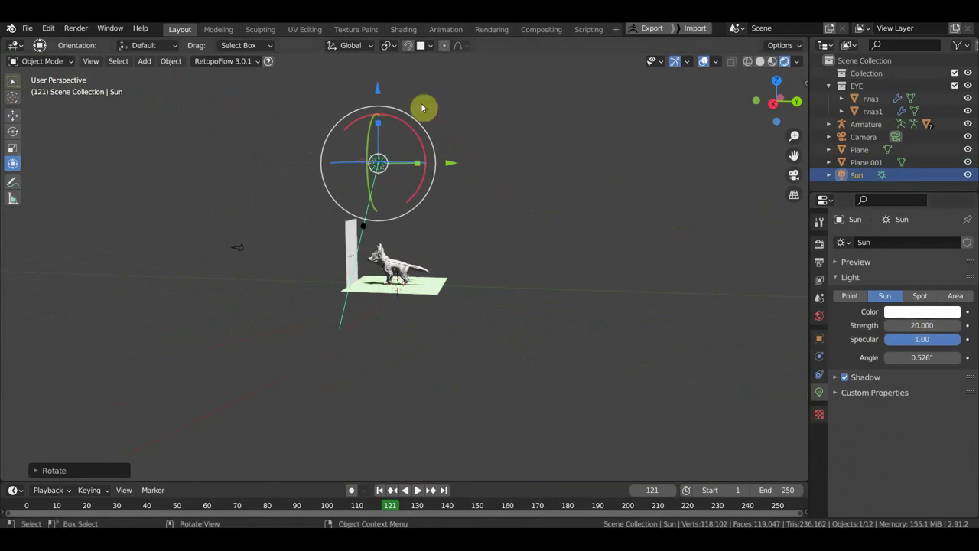
drag(454, 166, 491, 163)
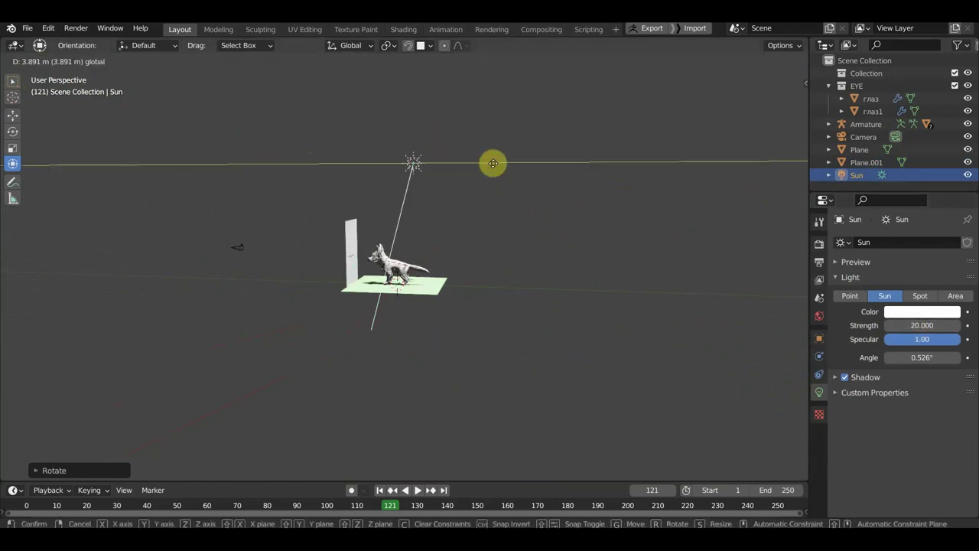
key(g)
key(z)
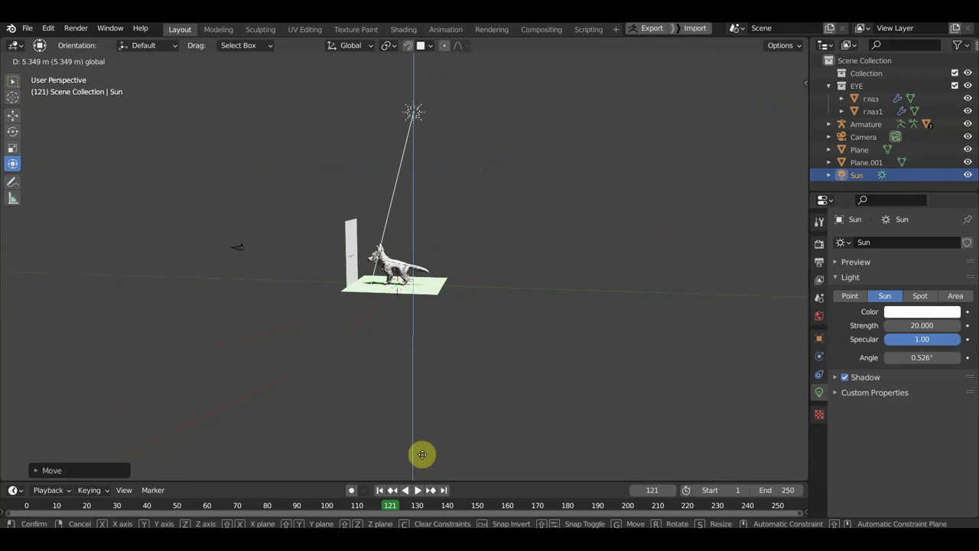
click(422, 455)
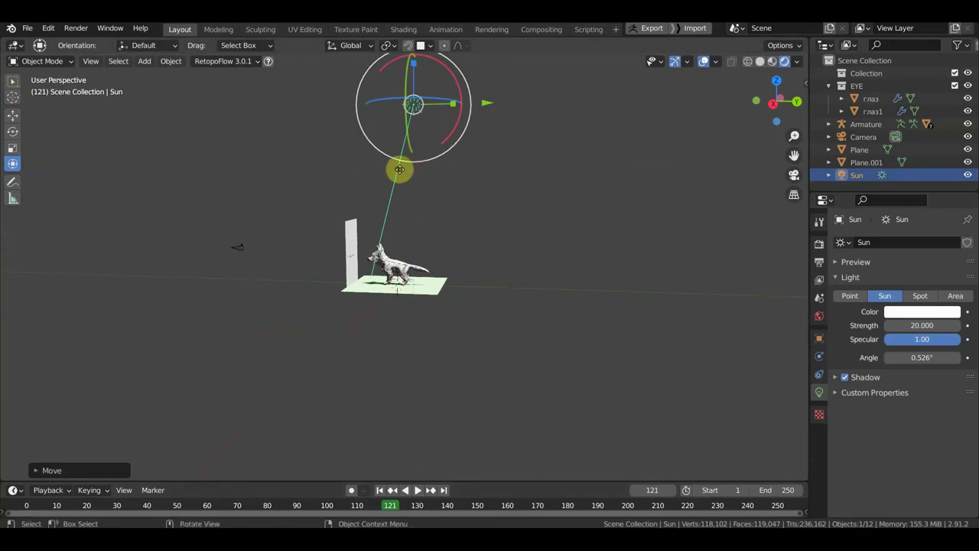
Reposition the Sun and tilt its direction handle to aim light down onto the dog.
mouse_move(407, 176)
mouse_down()
mouse_move(458, 199)
mouse_move(510, 202)
mouse_move(373, 214)
mouse_move(445, 226)
mouse_up()
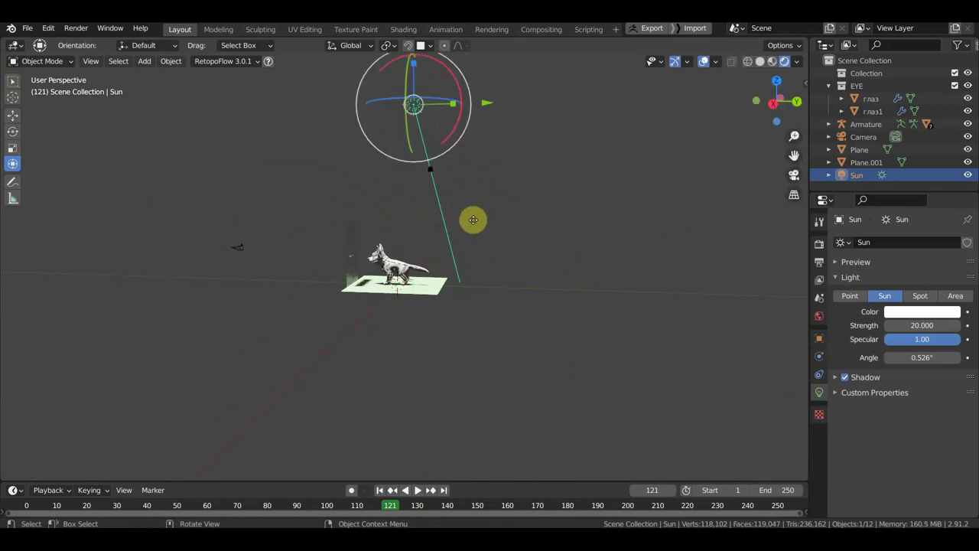
key(g)
click(410, 225)
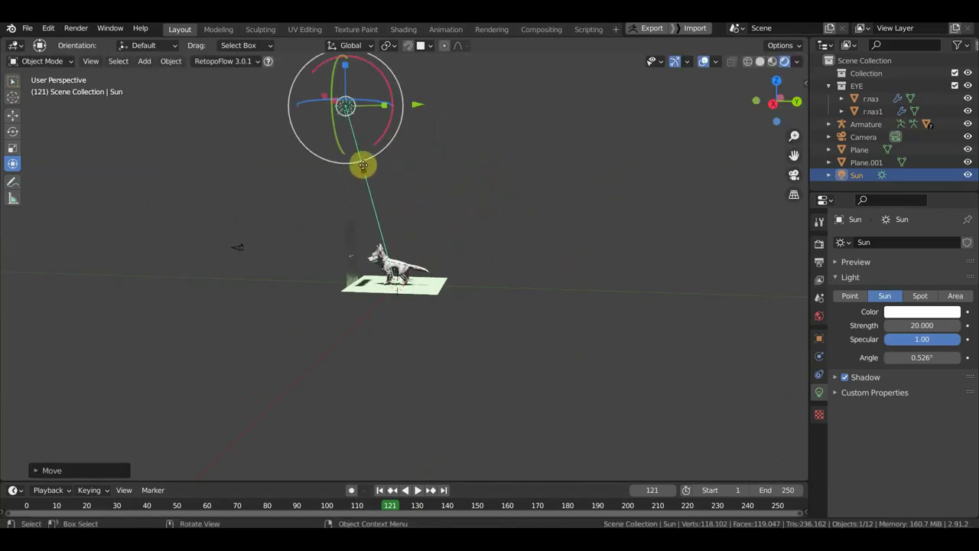
mouse_move(362, 165)
mouse_down()
mouse_move(357, 135)
mouse_move(332, 104)
mouse_move(376, 108)
mouse_move(352, 133)
mouse_move(350, 122)
mouse_up()
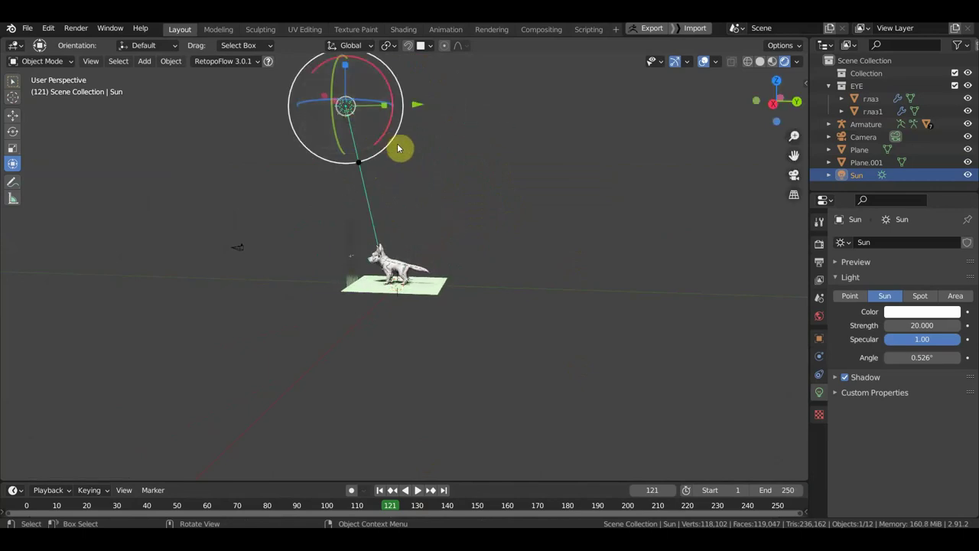
mouse_move(358, 161)
mouse_down()
mouse_move(350, 131)
mouse_move(358, 134)
mouse_up()
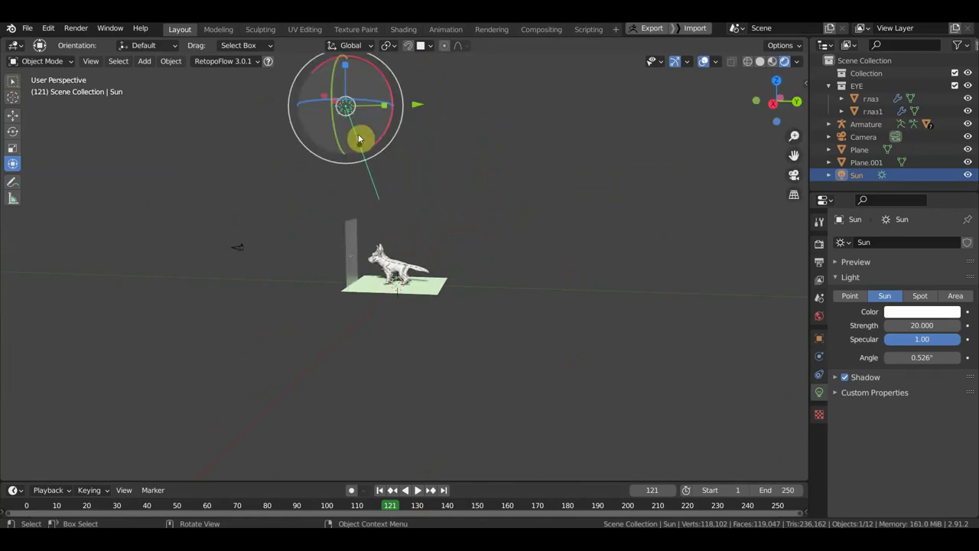
mouse_move(457, 222)
middle_down()
mouse_move(291, 240)
mouse_move(426, 236)
mouse_move(420, 230)
middle_up()
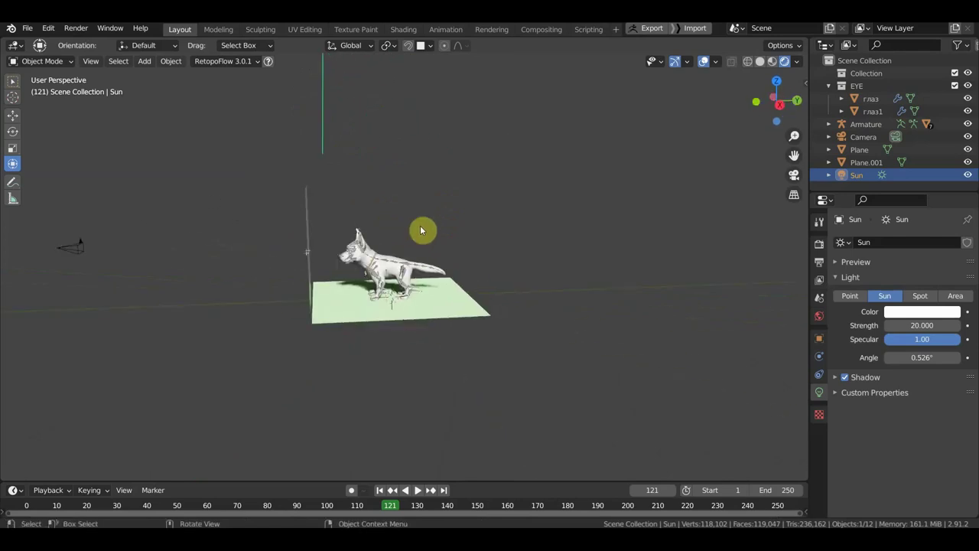
From the side view, add a new plane, enlarge it, and rotate it upright.
key(KP_1)
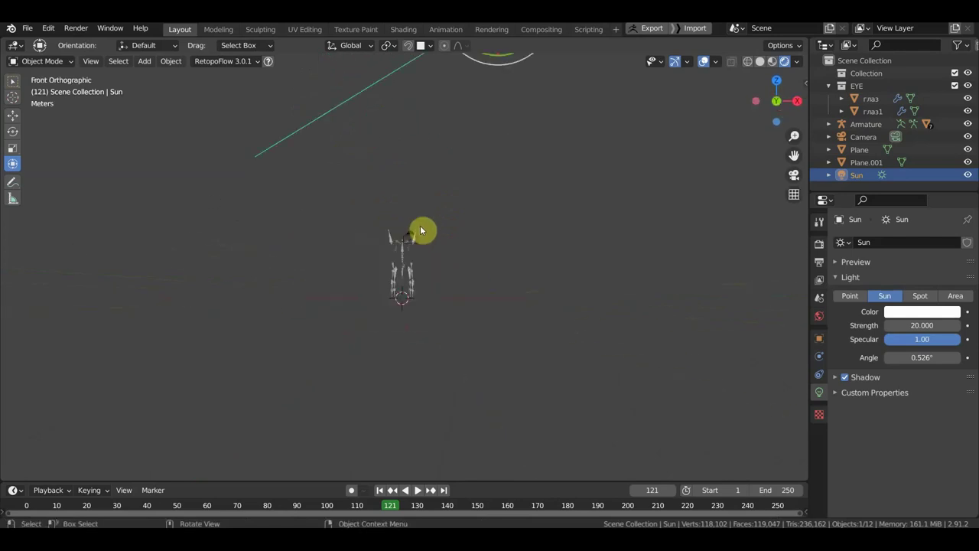
key(KP_3)
scroll(485, 254, down, 3)
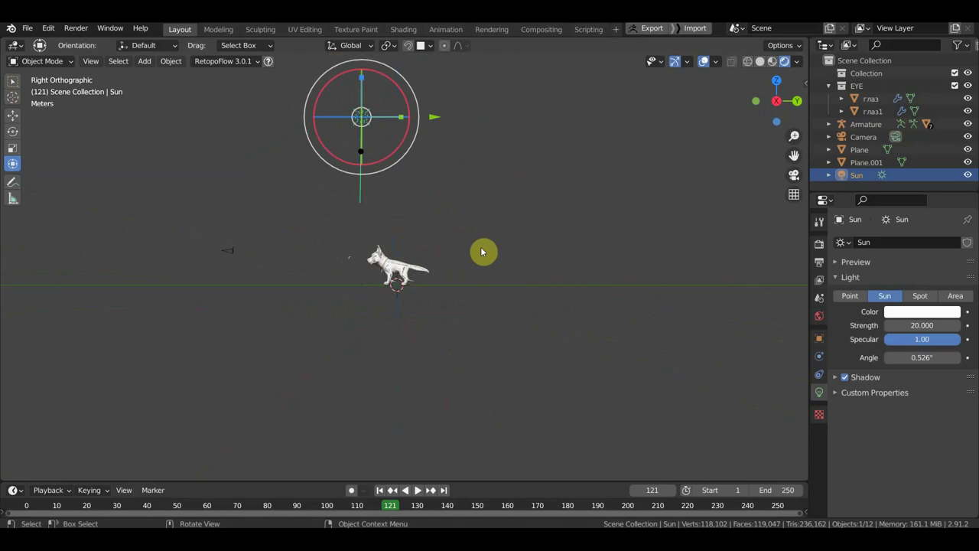
key(shift+a)
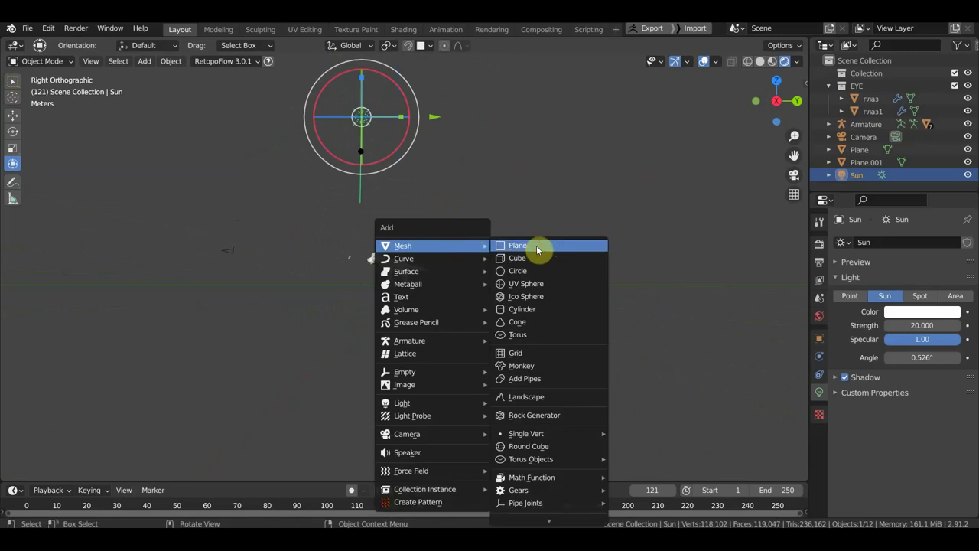
click(537, 247)
key(s)
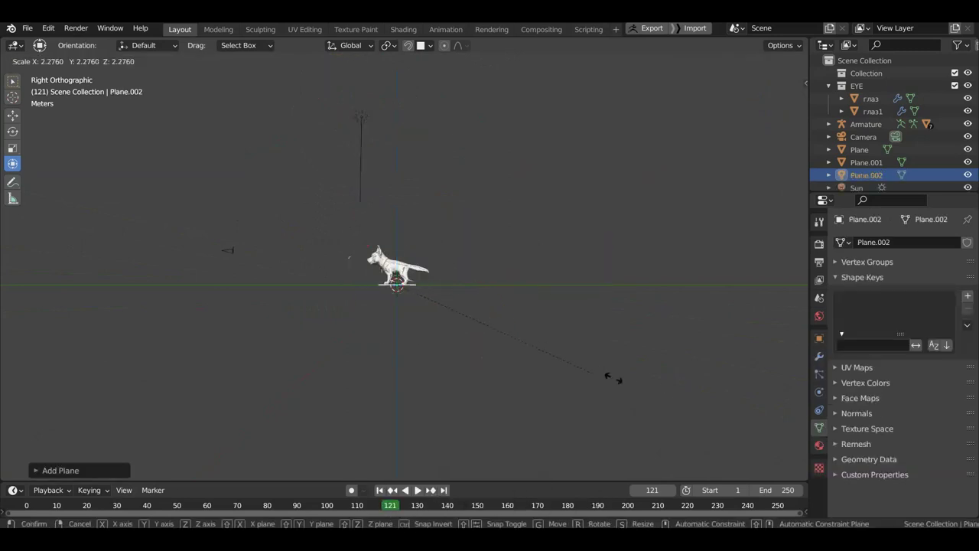
click(249, 460)
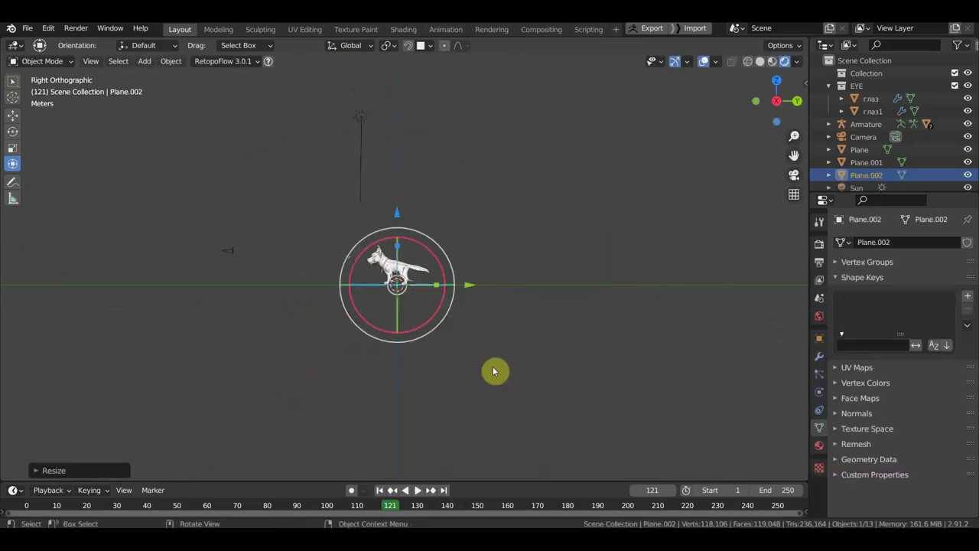
key(r)
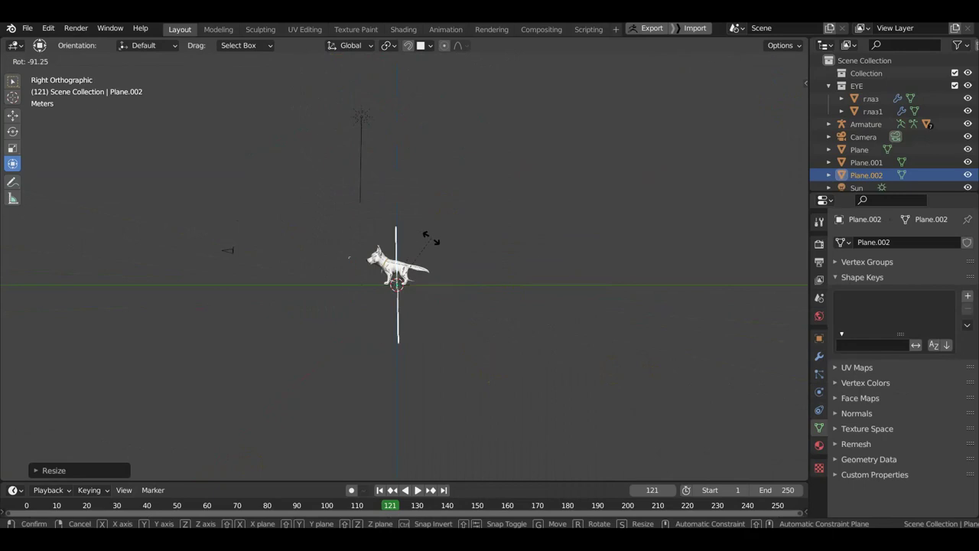
click(433, 246)
Move Plane.002 about 6.85 m beside the dog, raise it, and stretch it wider along X.
key(g)
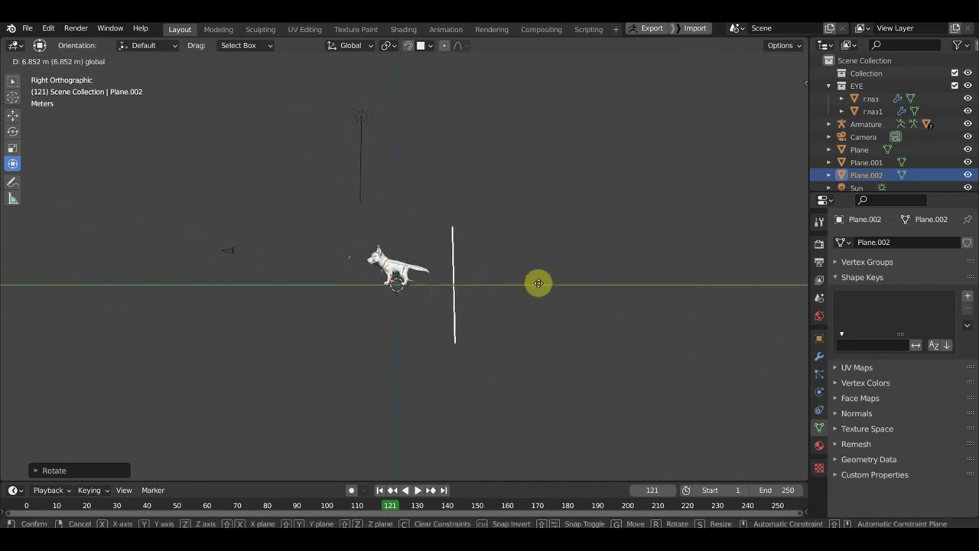
click(658, 312)
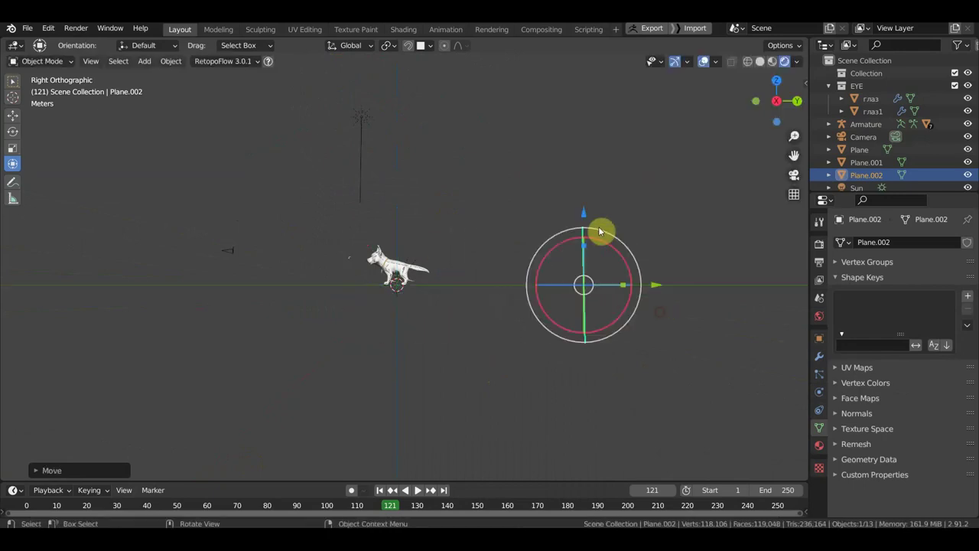
drag(583, 215, 581, 161)
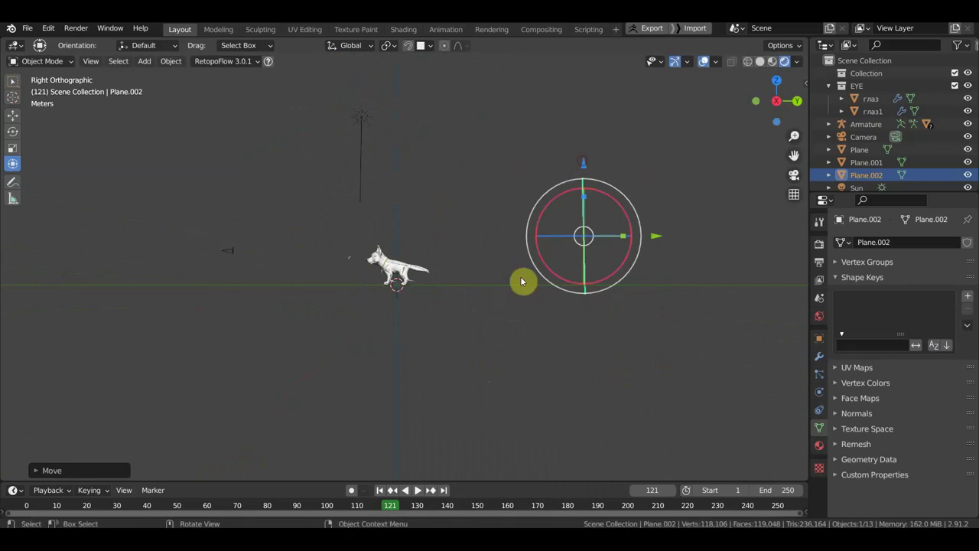
mouse_move(523, 280)
middle_down()
mouse_move(607, 298)
mouse_move(647, 295)
mouse_move(501, 241)
middle_up()
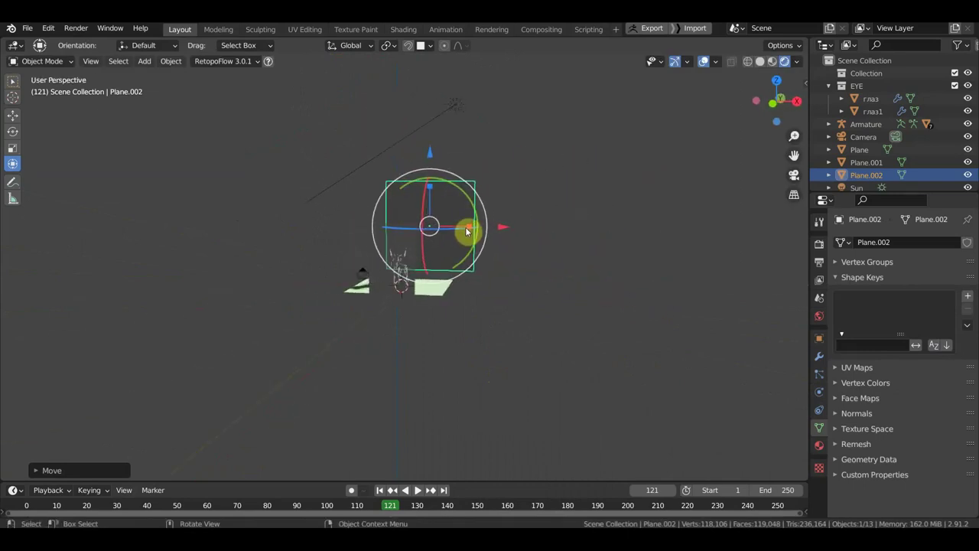
drag(468, 231, 758, 407)
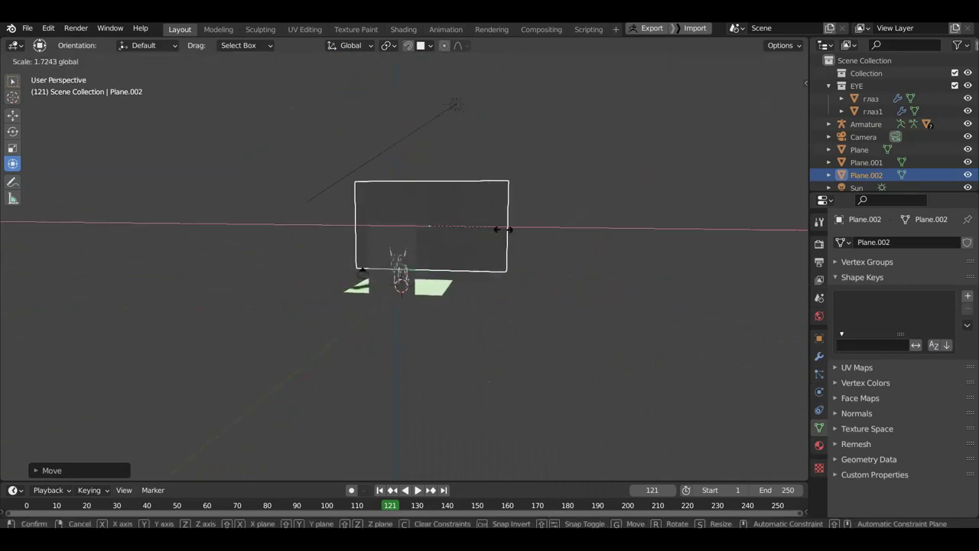
Give Plane.002 a new material with a purple base colour.
click(820, 448)
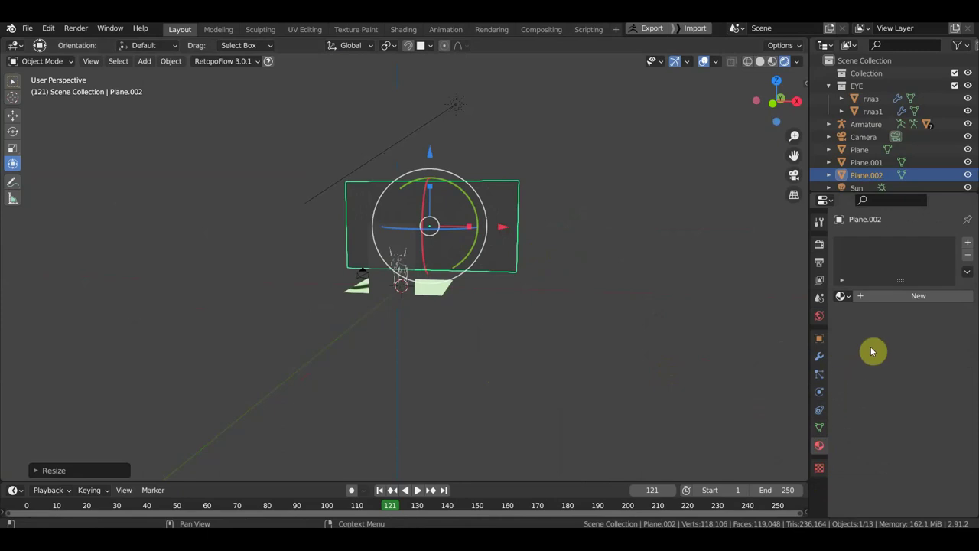
click(904, 300)
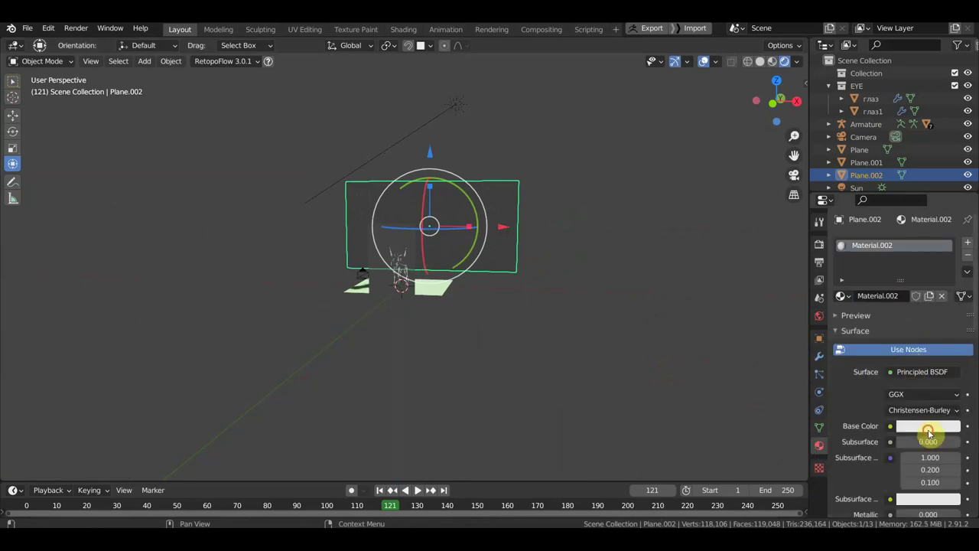
click(929, 427)
click(925, 283)
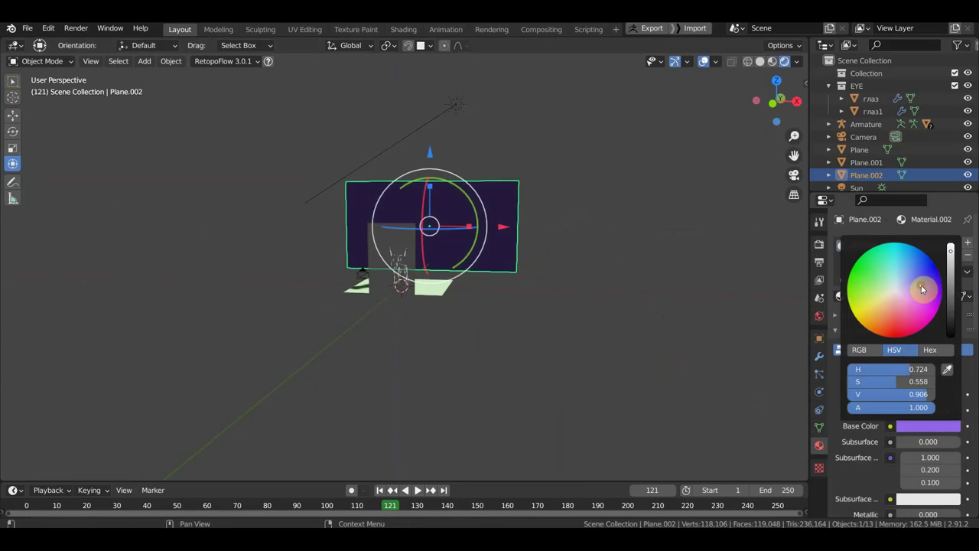
scroll(922, 498, down, 2)
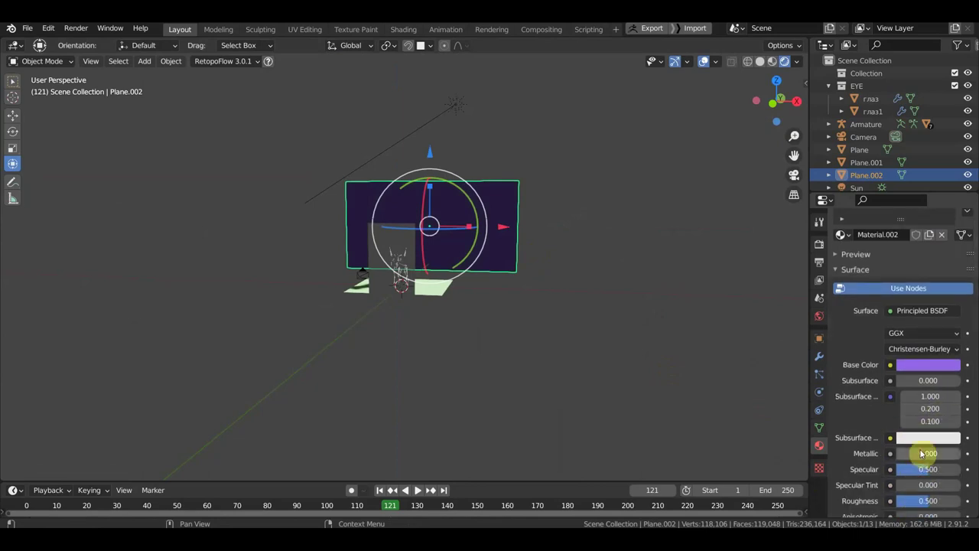
scroll(459, 272, up, 1)
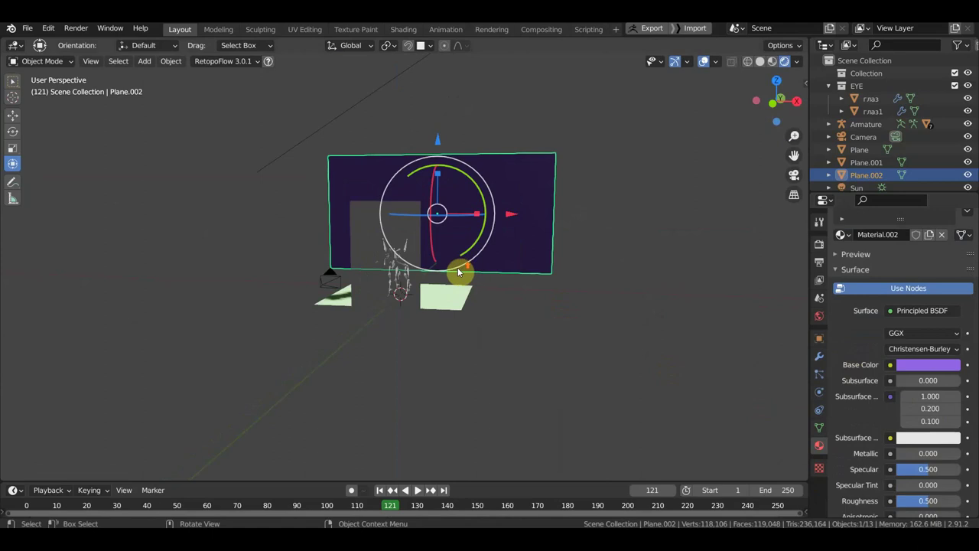
Select the narrow panel Plane.001 and create a new material, Material.003, for it.
mouse_move(459, 271)
middle_down()
mouse_move(225, 284)
mouse_move(256, 284)
mouse_move(268, 231)
middle_up()
click(271, 204)
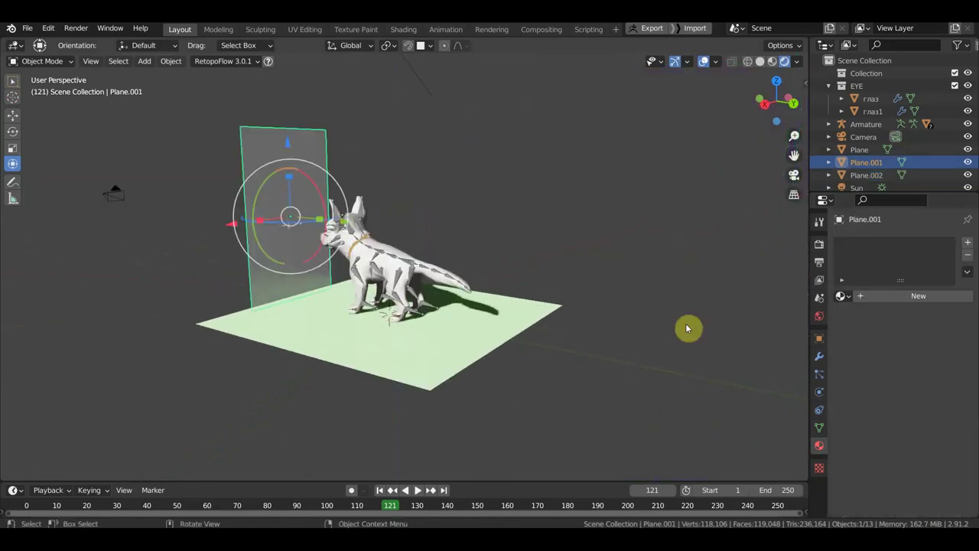
click(918, 295)
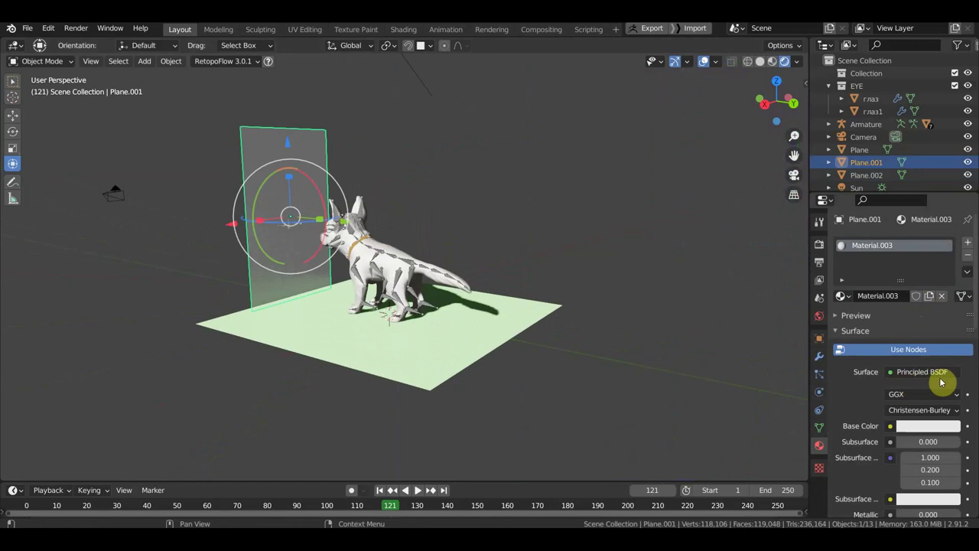
Set Plane.001's material to Metallic 1.0 and Roughness 0.0.
scroll(933, 429, down, 2)
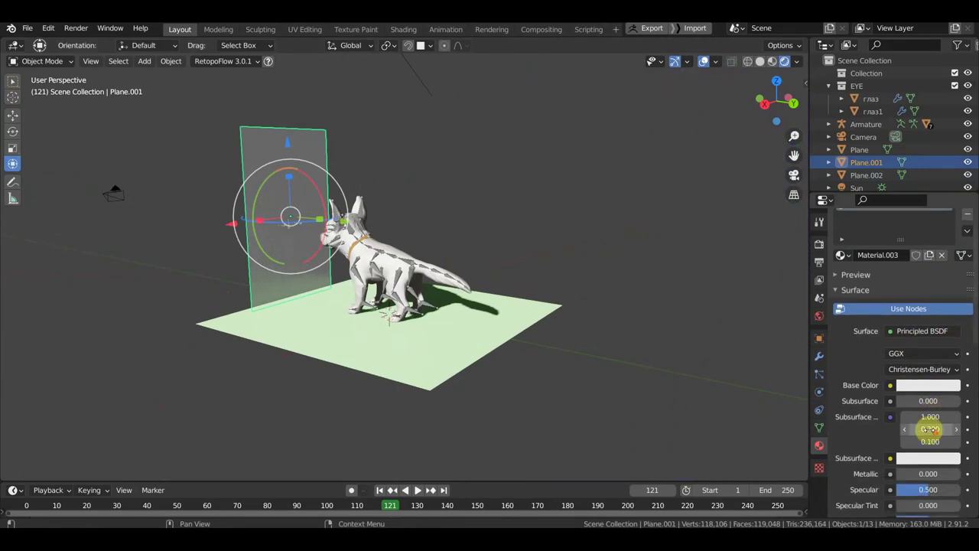
scroll(920, 457, down, 4)
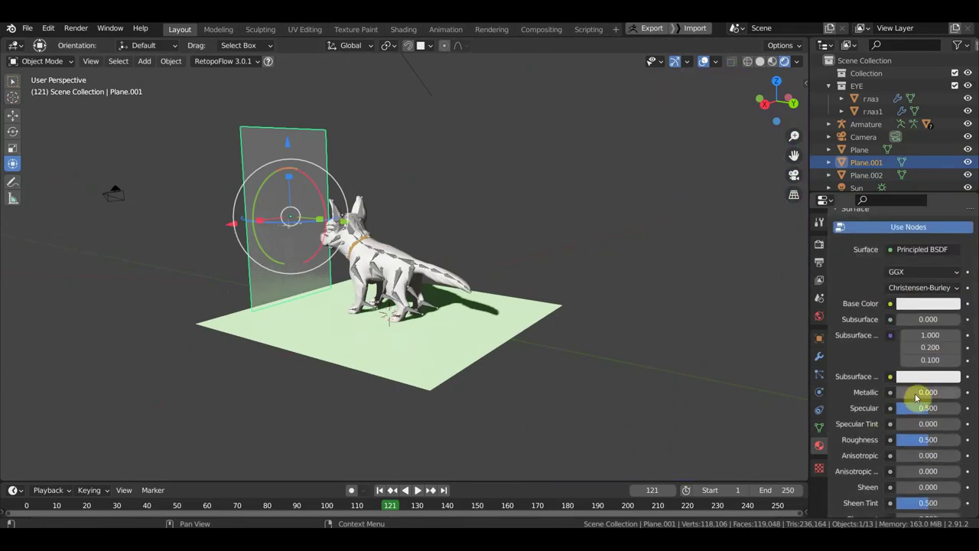
drag(919, 394, 961, 393)
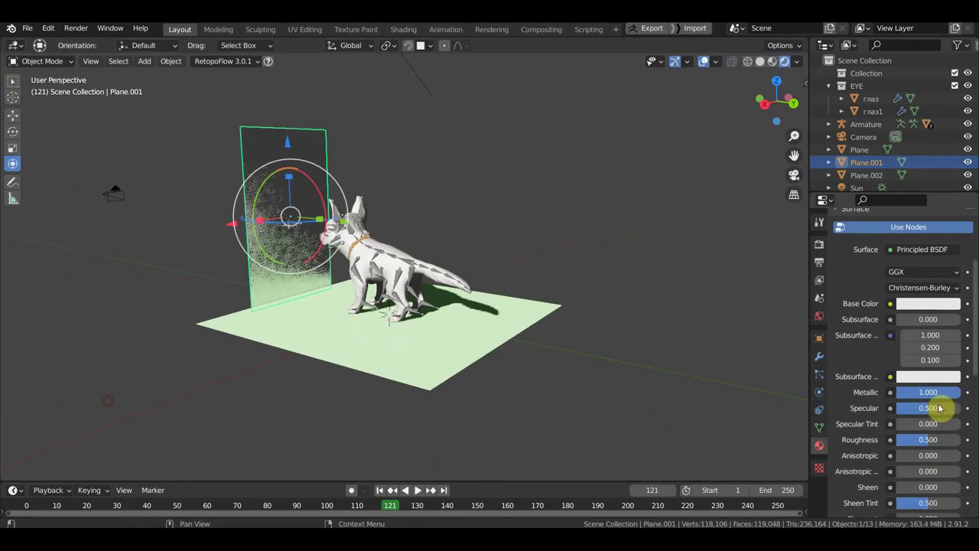
drag(919, 439, 876, 439)
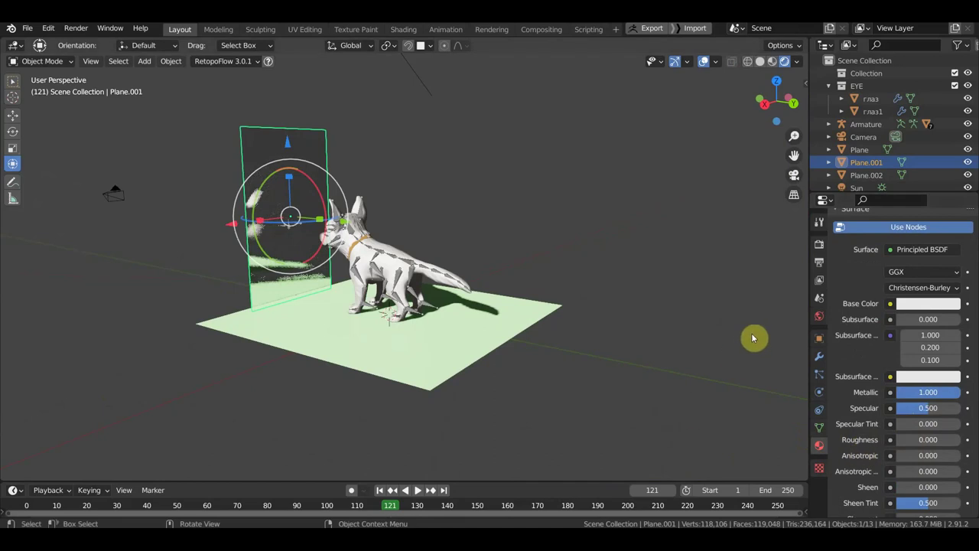
Orbit around the dog and mirror, then switch to the Right orthographic view.
mouse_move(678, 303)
middle_down()
mouse_move(525, 303)
mouse_move(559, 290)
middle_up()
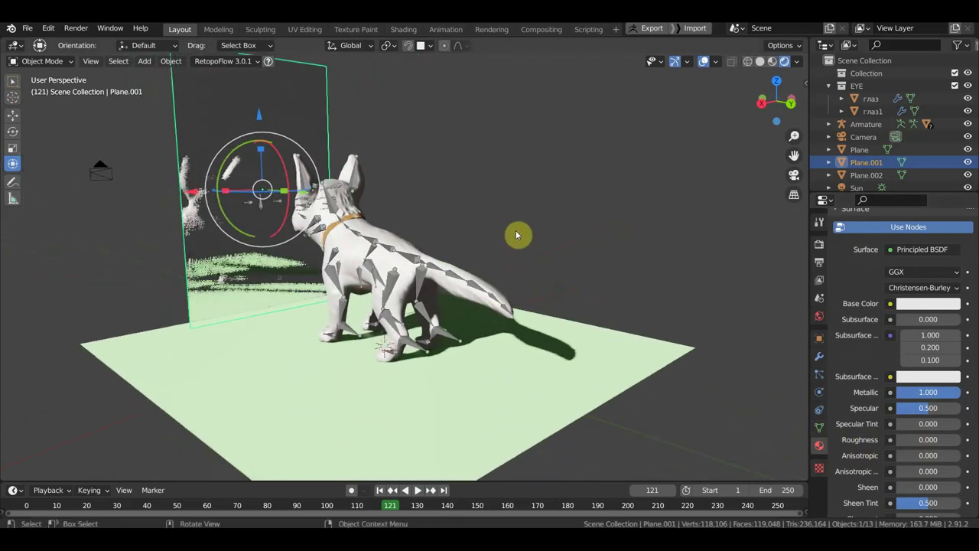
mouse_move(518, 234)
middle_down()
mouse_move(647, 285)
mouse_move(592, 264)
mouse_move(552, 271)
mouse_move(586, 284)
mouse_move(588, 274)
middle_up()
scroll(593, 265, up, 3)
scroll(588, 273, down, 4)
scroll(590, 277, down, 1)
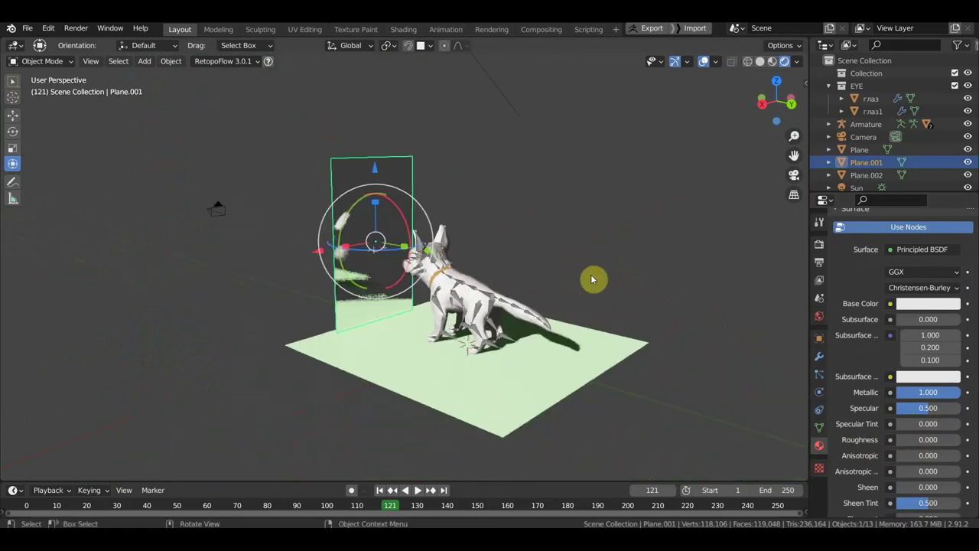
key(KP_3)
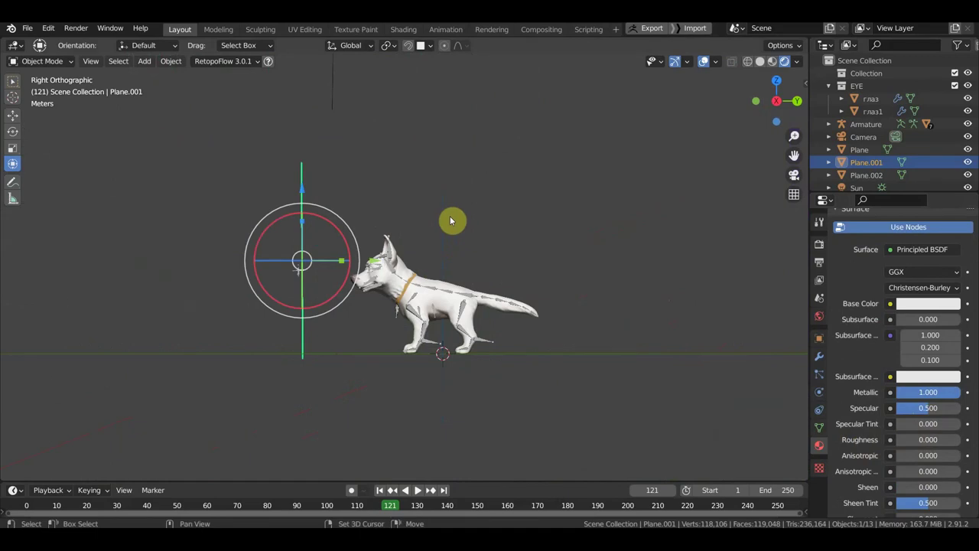
Add a Reflection Plane probe in front of the dog, stood upright at head height.
key(shift+a)
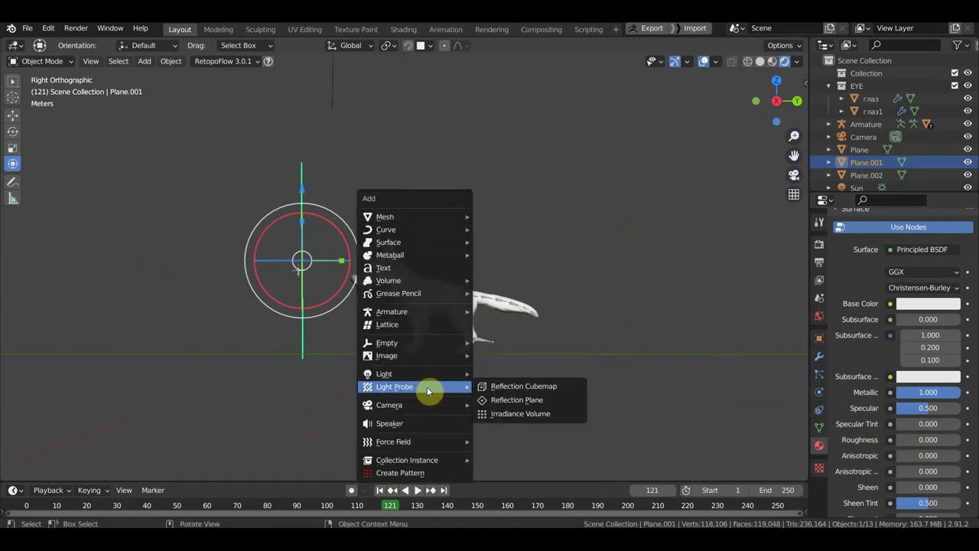
mouse_move(395, 386)
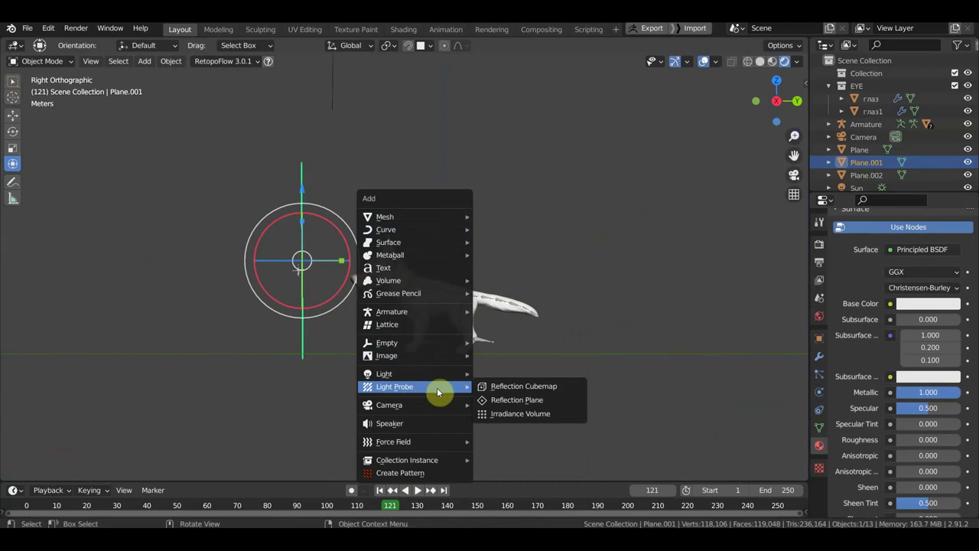
click(519, 402)
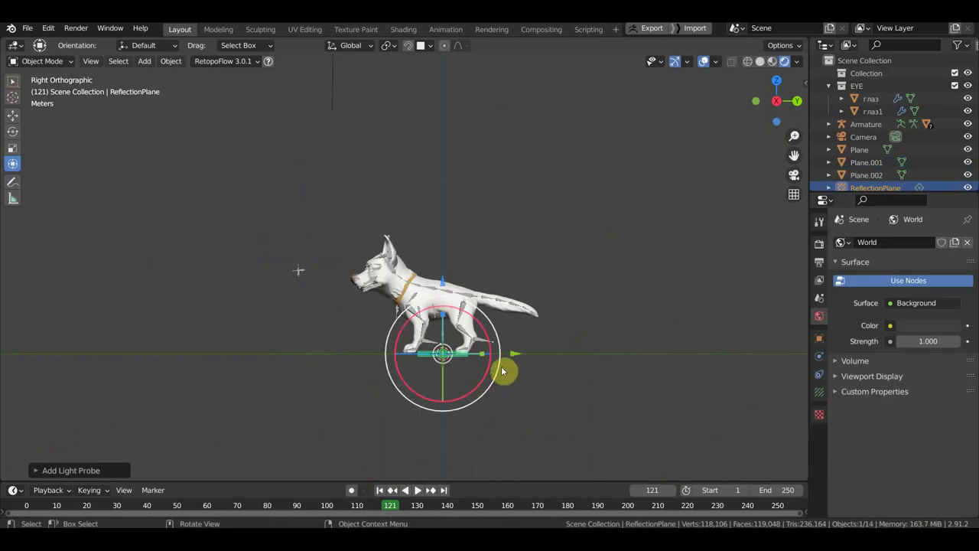
drag(494, 352, 359, 338)
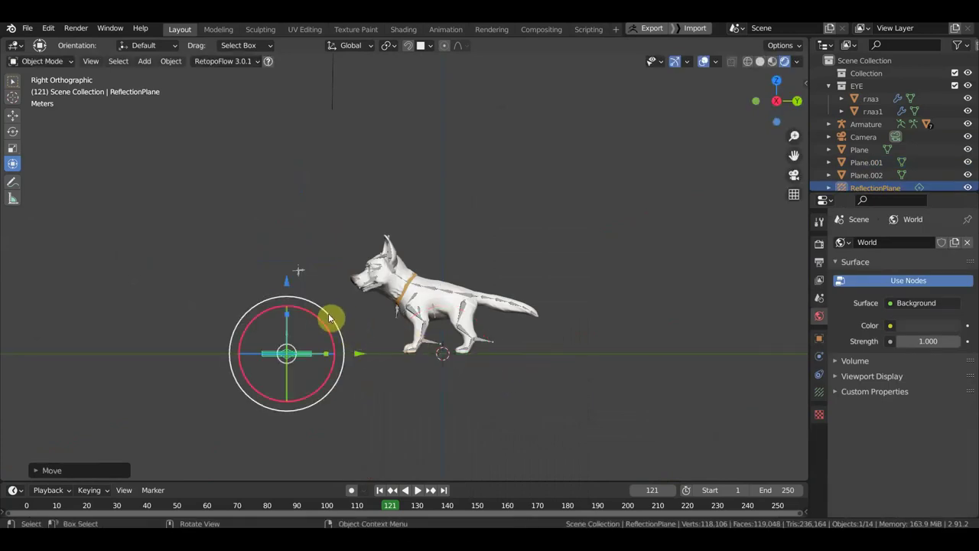
mouse_move(327, 316)
mouse_down()
mouse_move(335, 361)
mouse_move(316, 378)
mouse_up()
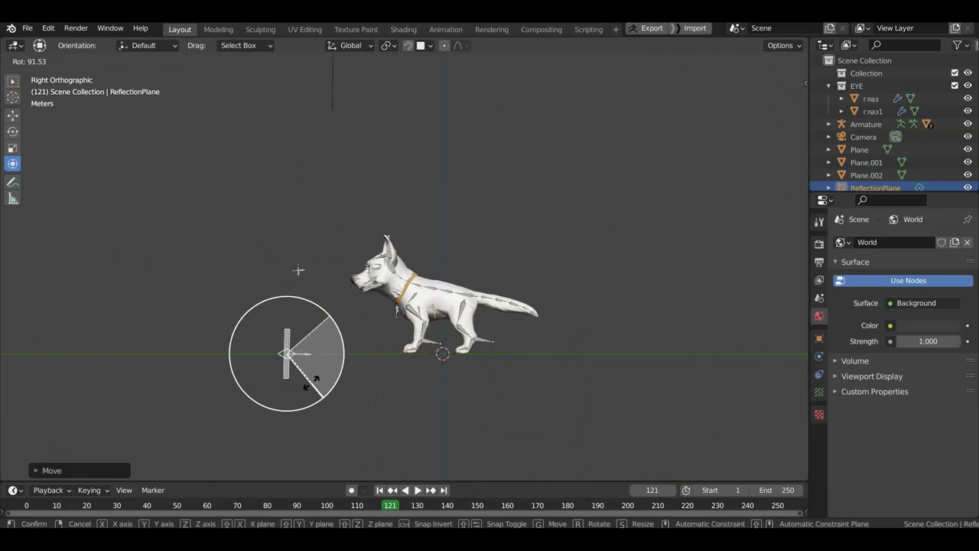
drag(313, 386, 308, 359)
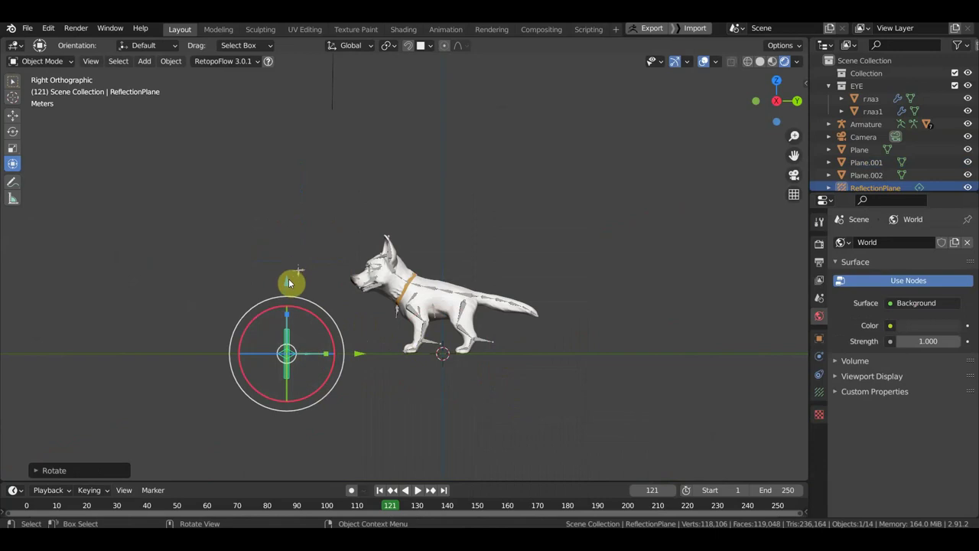
mouse_move(299, 232)
mouse_down()
mouse_move(299, 184)
mouse_move(301, 196)
mouse_up()
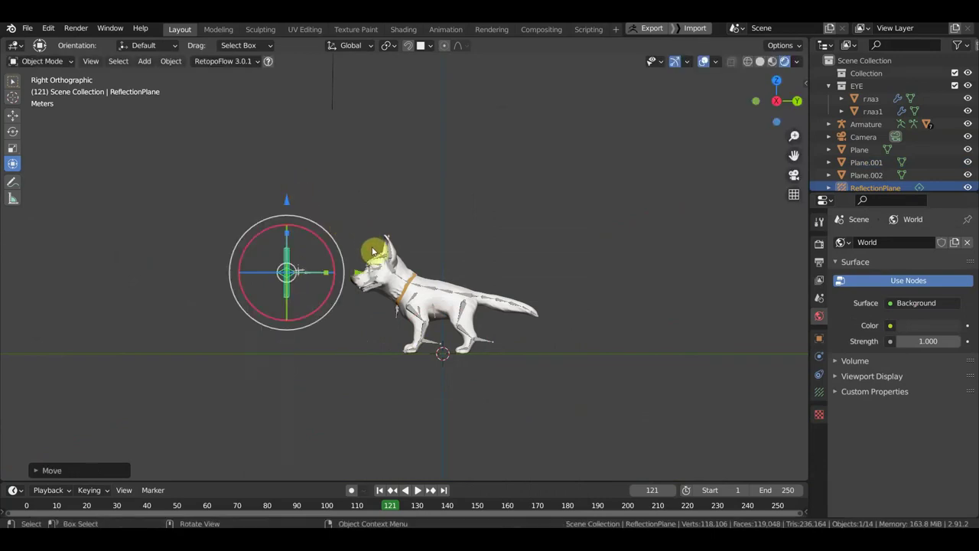
Scale the probe up to about 3.92, nudge it higher, and undo an accidental rotation.
key(s)
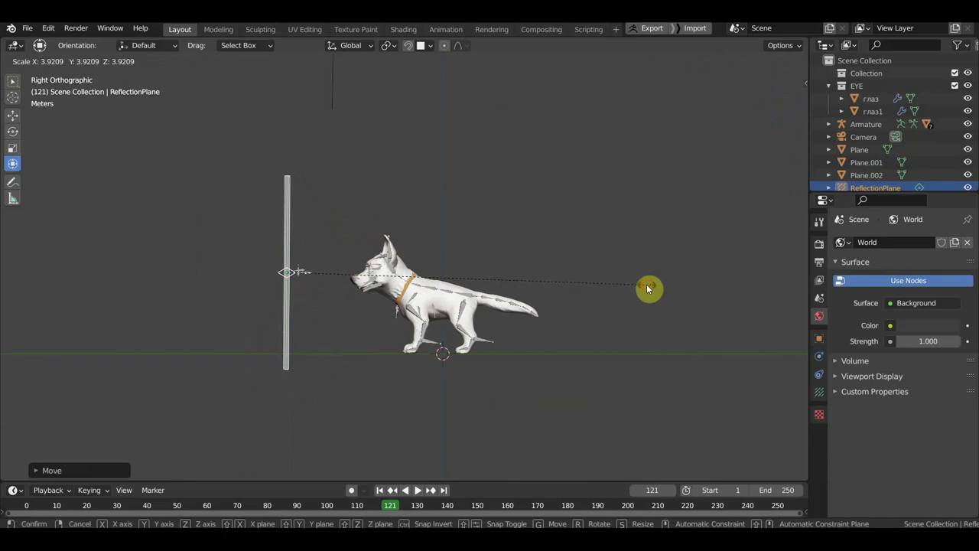
click(647, 289)
mouse_move(485, 267)
middle_down()
mouse_move(356, 273)
mouse_move(385, 273)
mouse_move(434, 245)
middle_up()
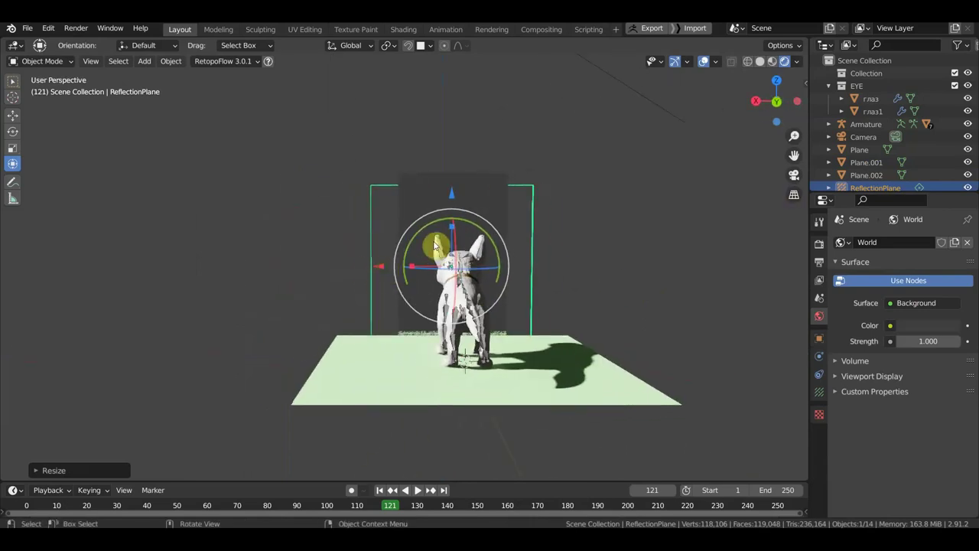
drag(453, 195, 455, 177)
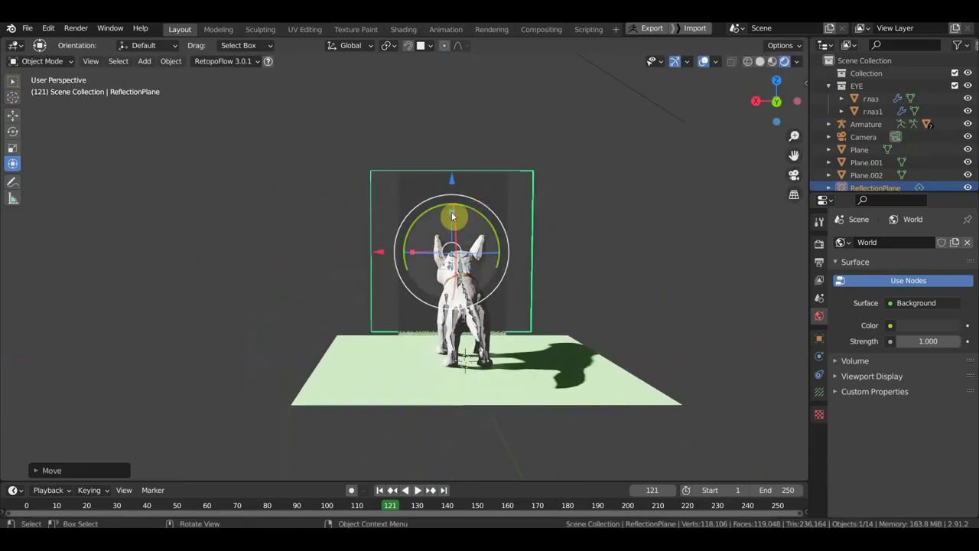
mouse_move(478, 214)
mouse_down()
mouse_move(444, 198)
mouse_move(449, 204)
mouse_up()
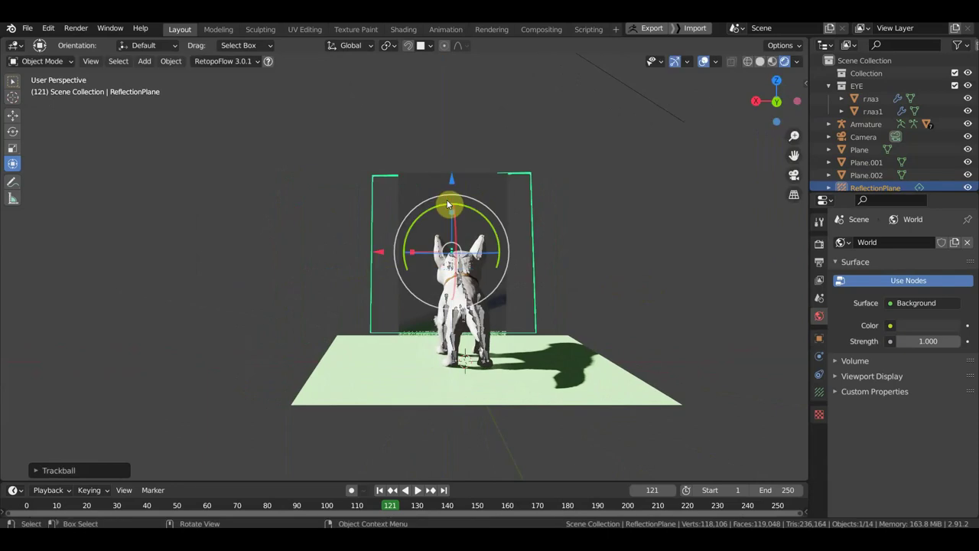
key(ctrl+z)
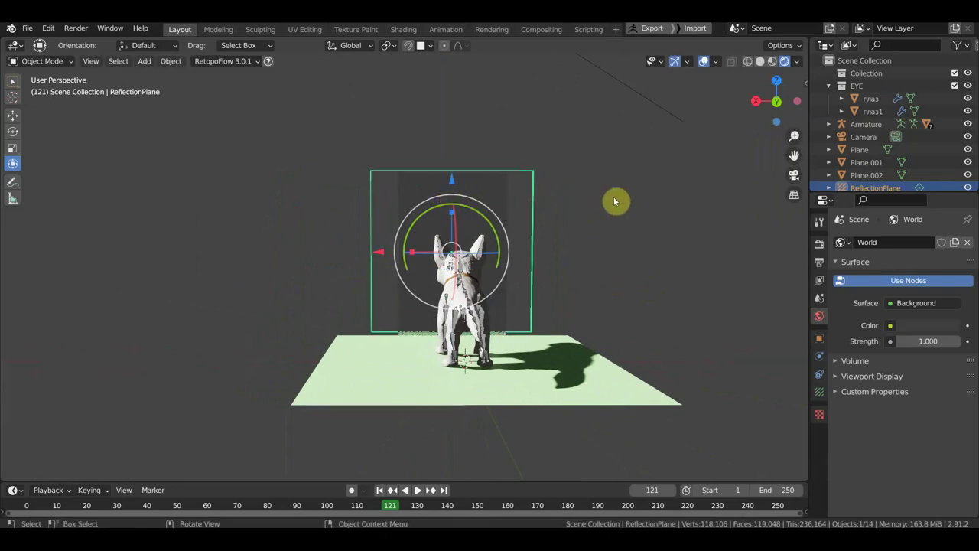
mouse_move(523, 186)
middle_down()
mouse_move(558, 210)
mouse_move(618, 217)
middle_up()
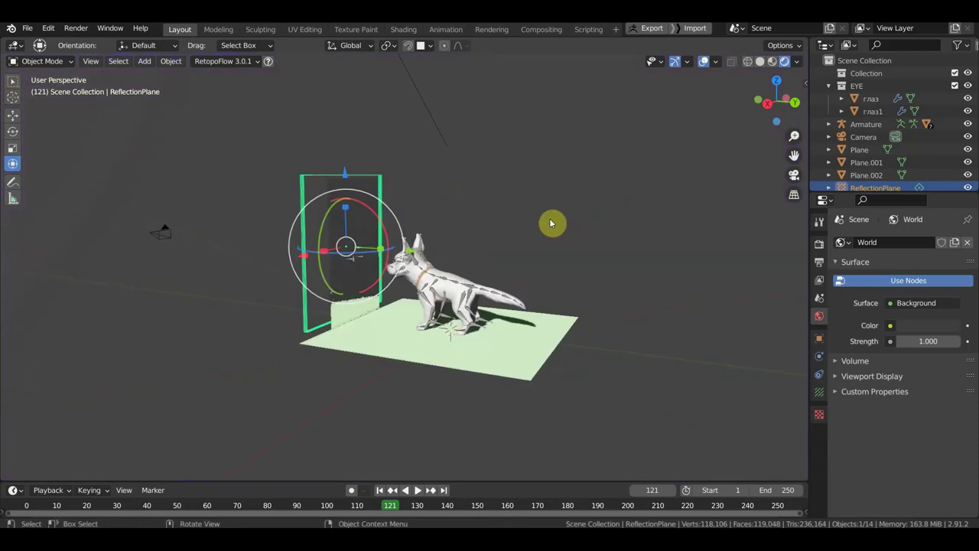
Increase the ReflectionPlane probe's influence Distance from 0.1 m to 2.1 m, then deselect it.
scroll(554, 222, up, 2)
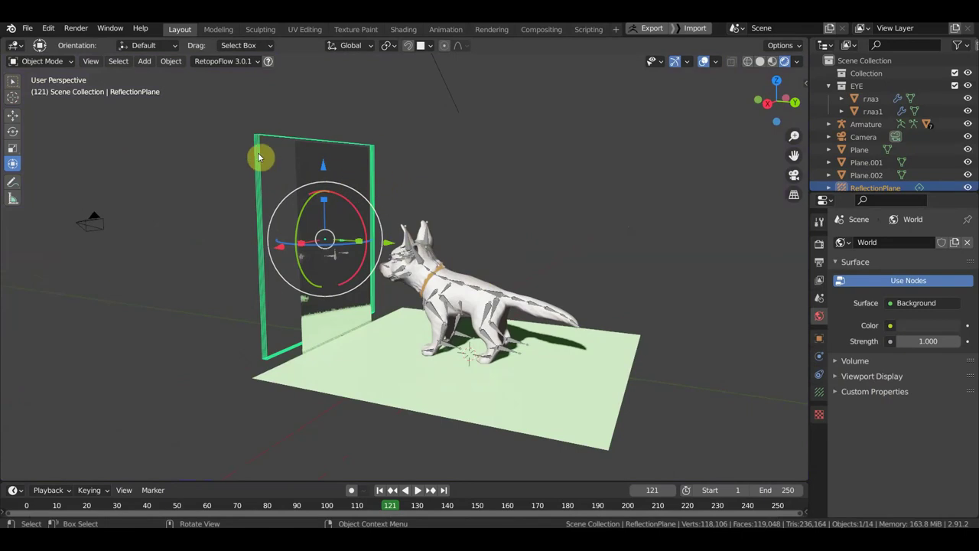
click(820, 394)
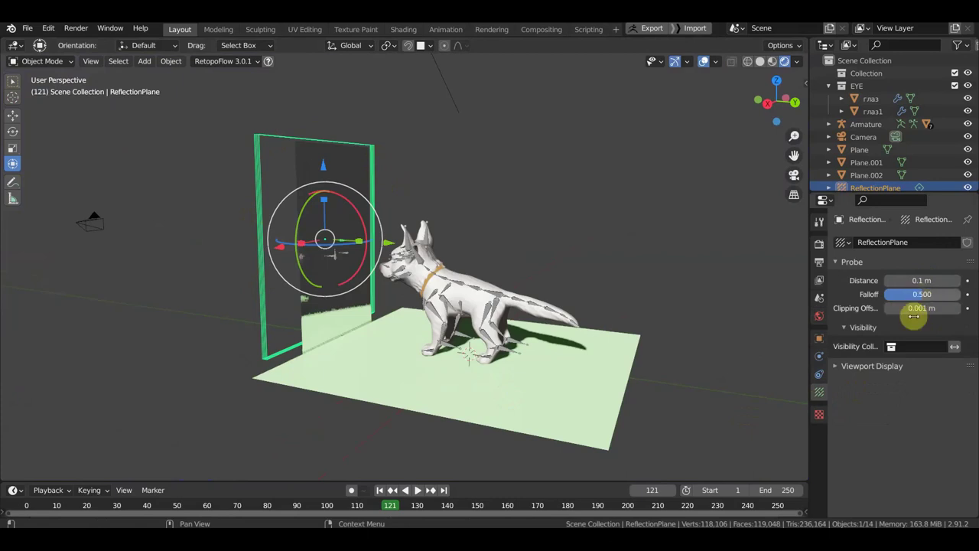
drag(921, 280, 949, 280)
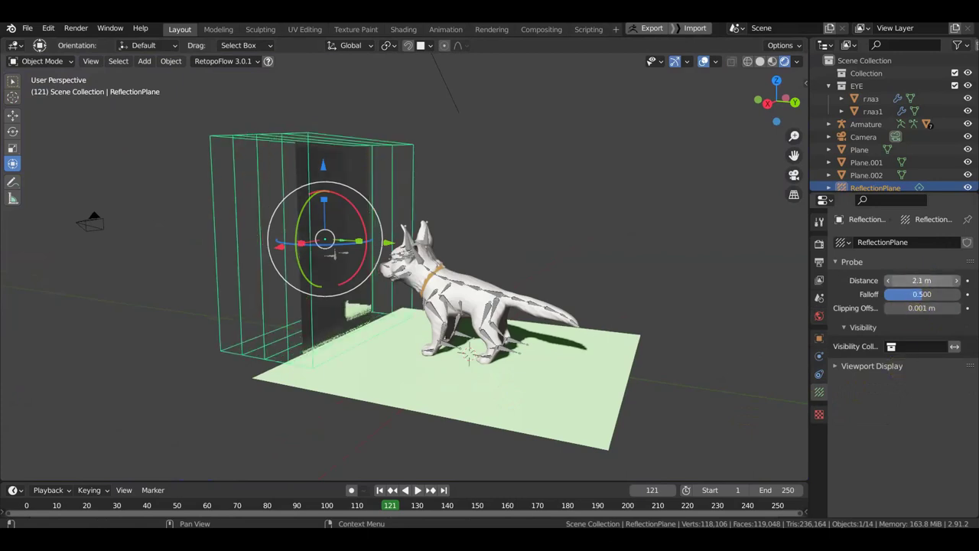
mouse_move(634, 291)
middle_down()
mouse_move(377, 262)
mouse_move(394, 245)
middle_up()
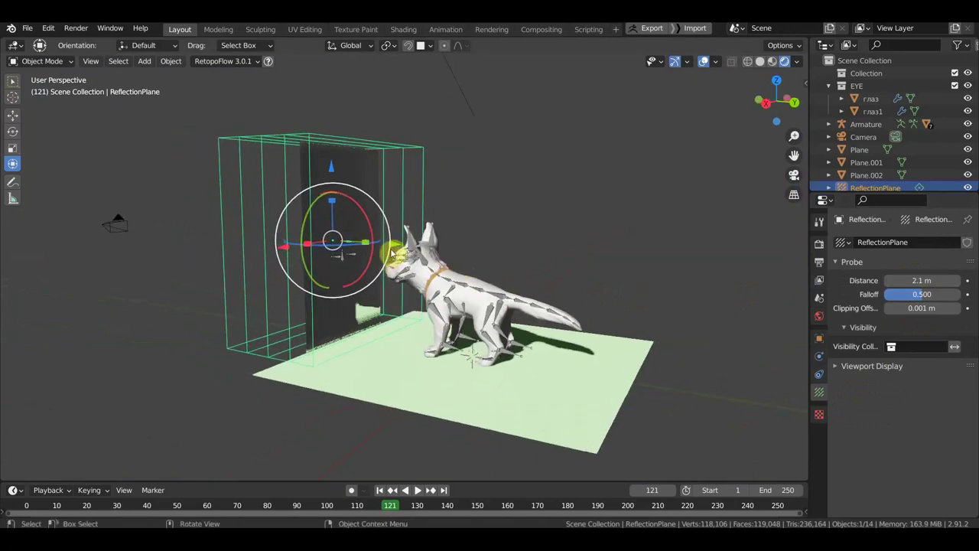
click(371, 179)
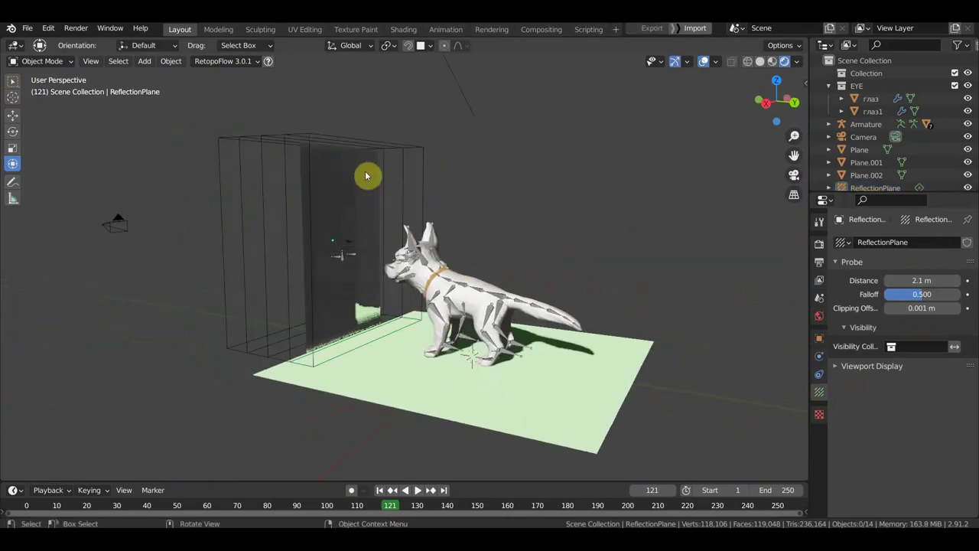
Move the mirror plane Plane.001 -1.21 m along Y to line it up with the probe.
click(369, 184)
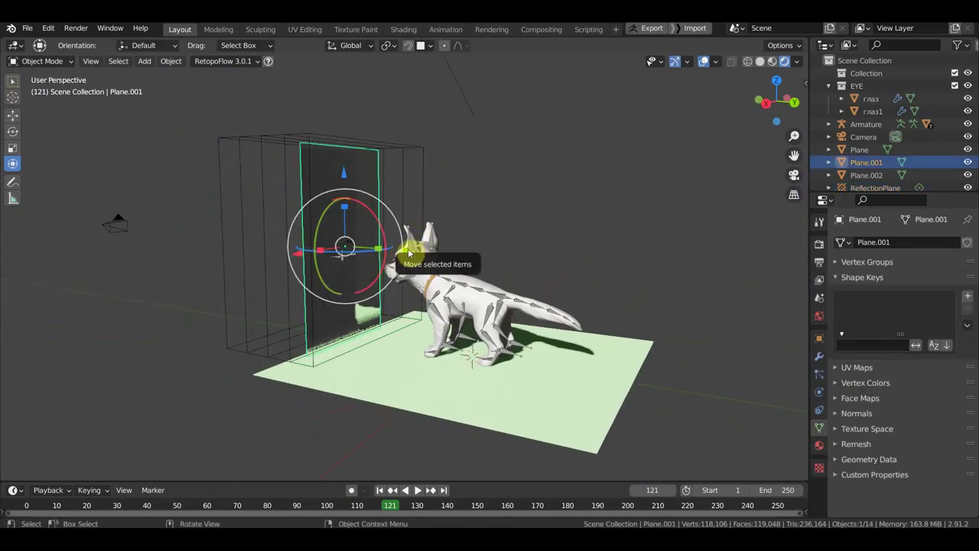
key(g)
key(y)
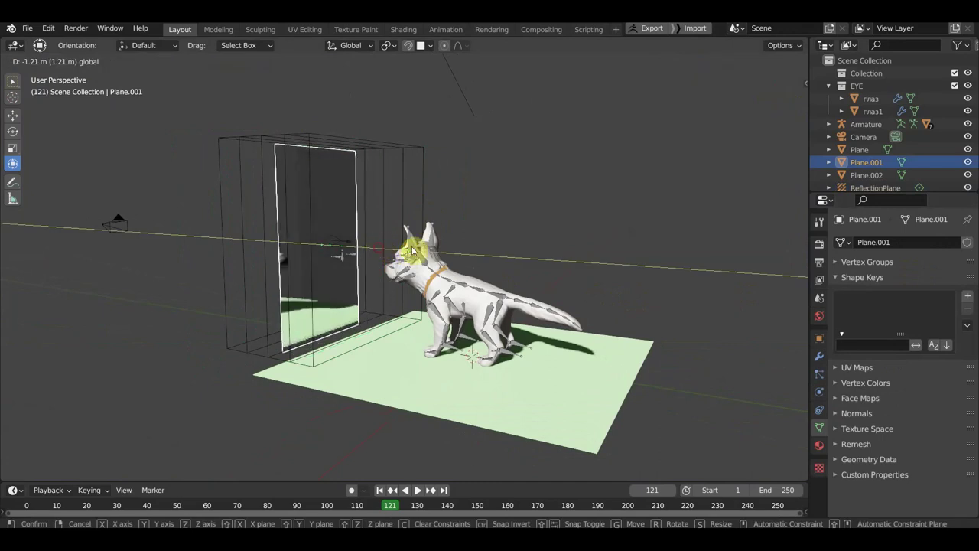
click(414, 251)
scroll(436, 243, up, 3)
mouse_move(436, 243)
middle_down()
mouse_move(305, 256)
mouse_move(338, 253)
middle_up()
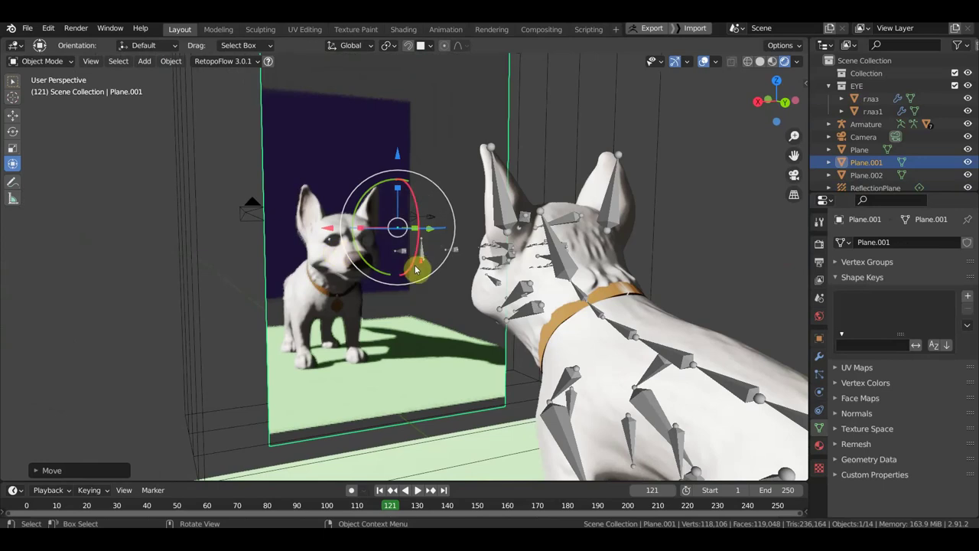
scroll(408, 271, down, 3)
mouse_move(415, 268)
middle_down()
mouse_move(467, 264)
mouse_move(518, 232)
mouse_move(536, 196)
mouse_move(524, 202)
mouse_move(562, 199)
mouse_move(459, 136)
middle_up()
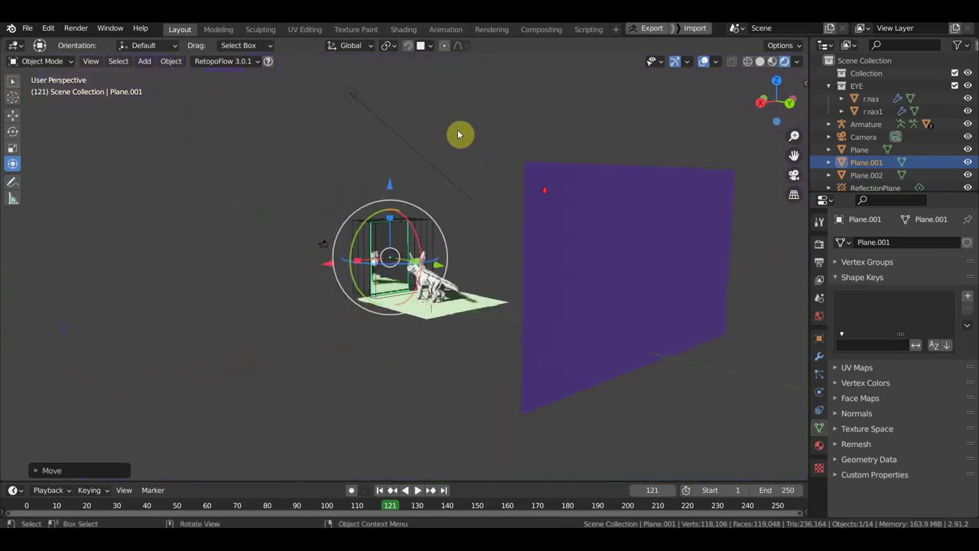
Move the sun along Y and re-aim its direction to brighten the purple backdrop.
click(382, 125)
drag(394, 124, 367, 165)
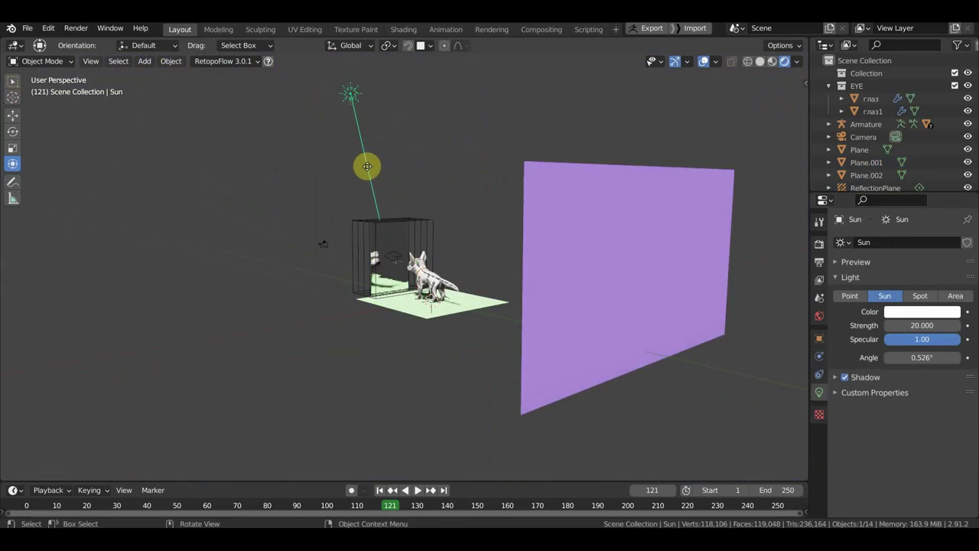
scroll(385, 177, up, 1)
scroll(385, 177, up, 3)
scroll(384, 177, up, 2)
middle_drag(385, 177, 245, 174)
scroll(352, 186, down, 3)
scroll(334, 182, down, 5)
scroll(245, 175, up, 6)
scroll(344, 115, down, 2)
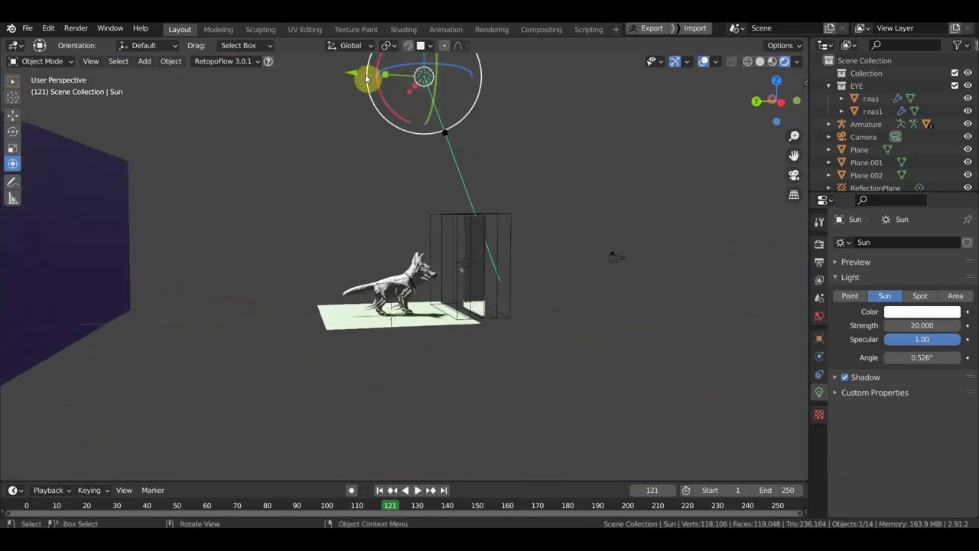
drag(367, 79, 275, 84)
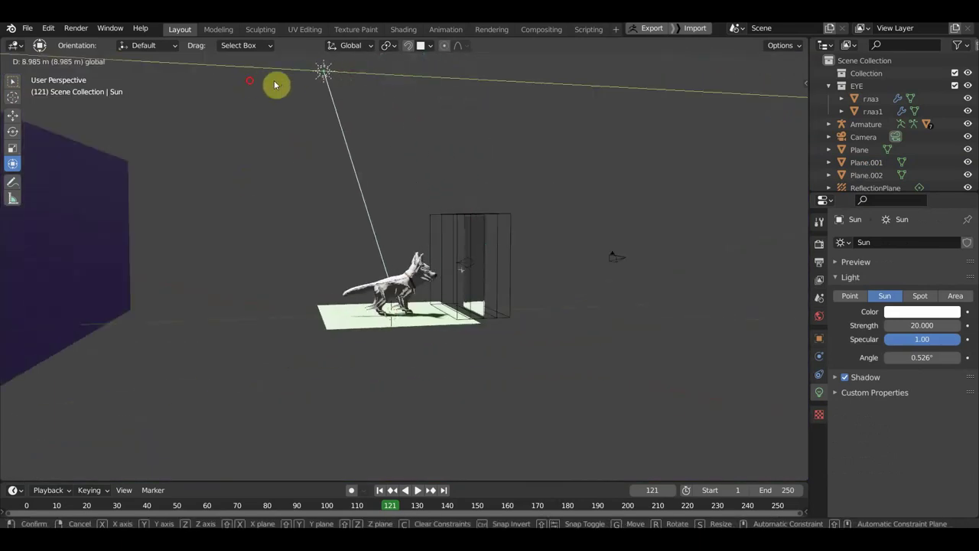
mouse_move(330, 127)
mouse_down()
mouse_move(312, 137)
mouse_move(360, 154)
mouse_move(324, 75)
mouse_move(314, 81)
mouse_up()
Orbit and zoom in behind the dog to look past it at its mirror reflection.
scroll(393, 146, up, 5)
mouse_move(409, 149)
middle_down()
mouse_move(494, 169)
mouse_move(601, 162)
mouse_move(589, 163)
middle_up()
scroll(568, 164, up, 3)
scroll(584, 214, down, 3)
scroll(581, 214, down, 2)
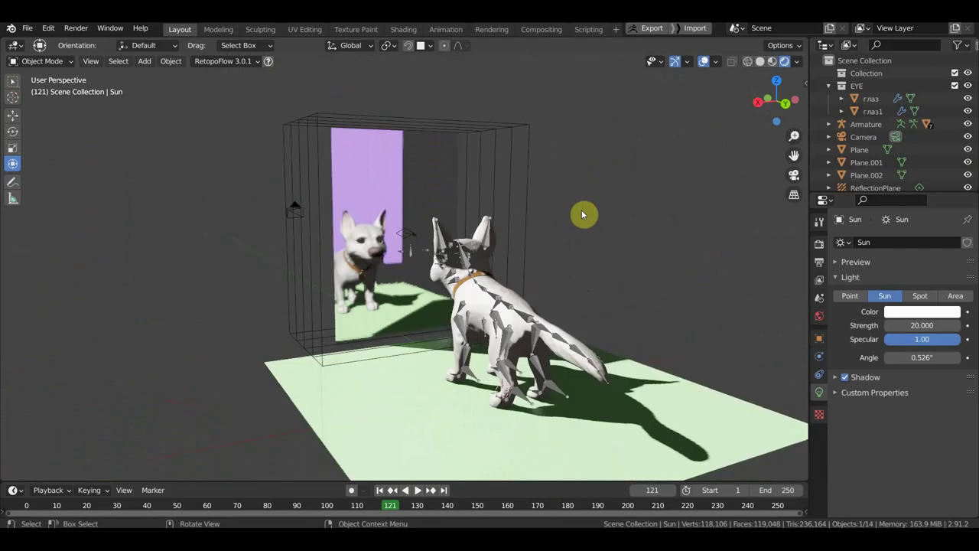
scroll(581, 214, up, 2)
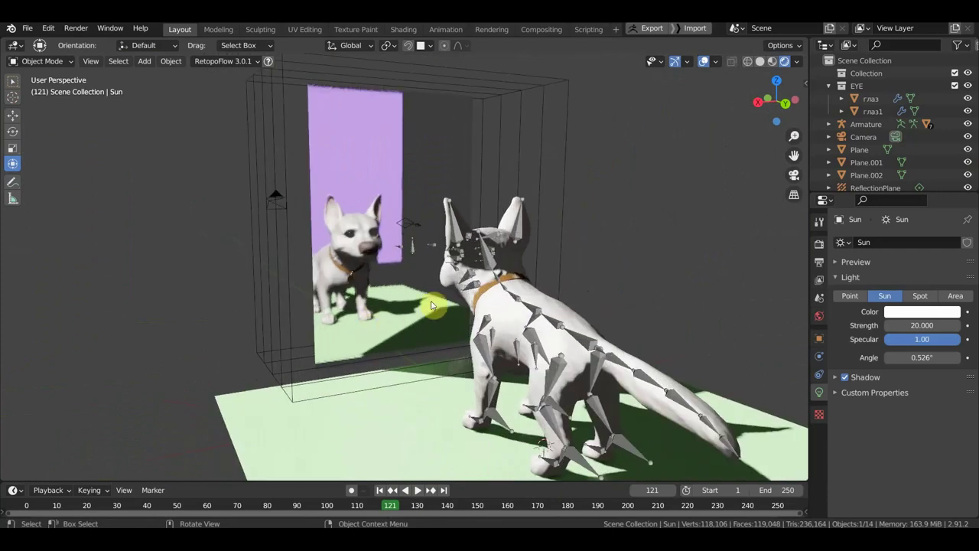
scroll(461, 269, up, 1)
scroll(462, 264, down, 2)
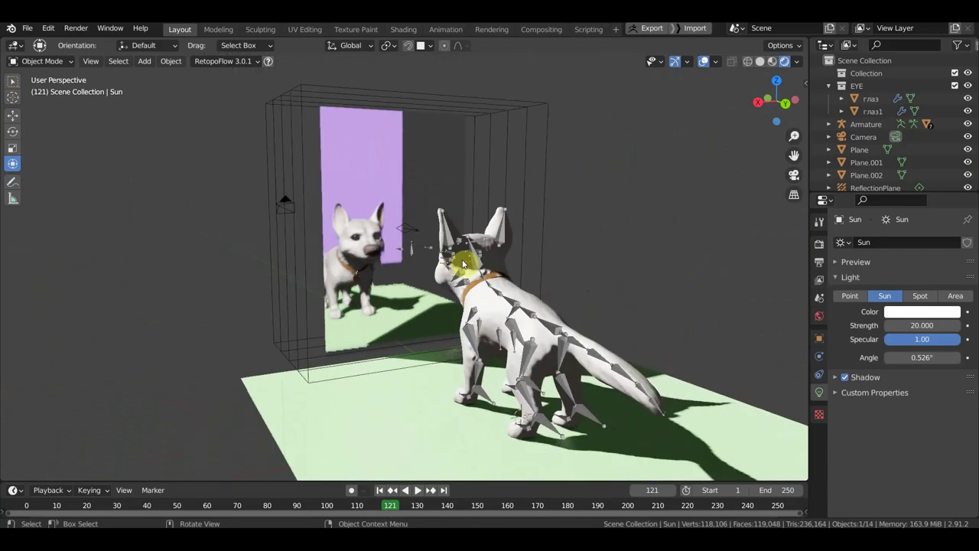
scroll(429, 264, up, 2)
scroll(429, 264, up, 1)
scroll(429, 264, up, 1)
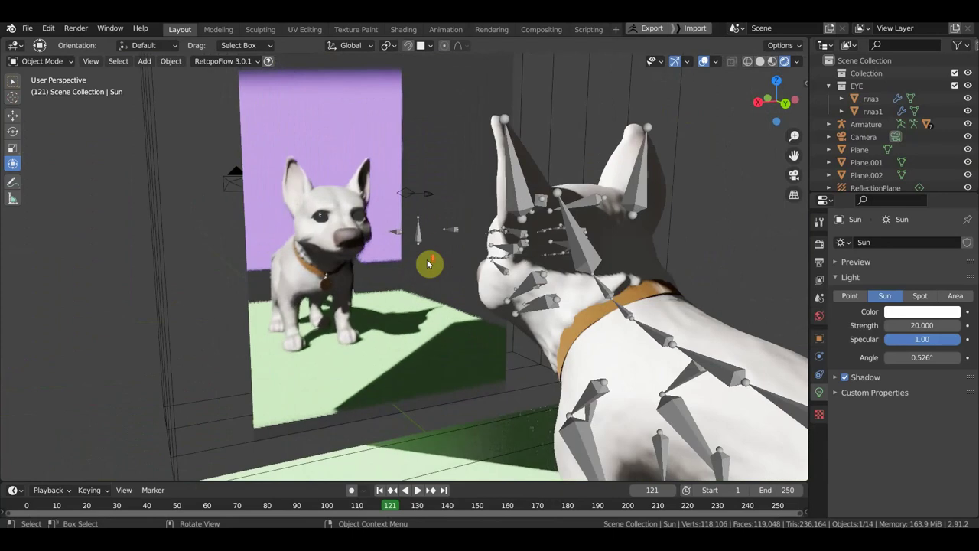
scroll(428, 264, up, 2)
middle_drag(346, 260, 363, 218)
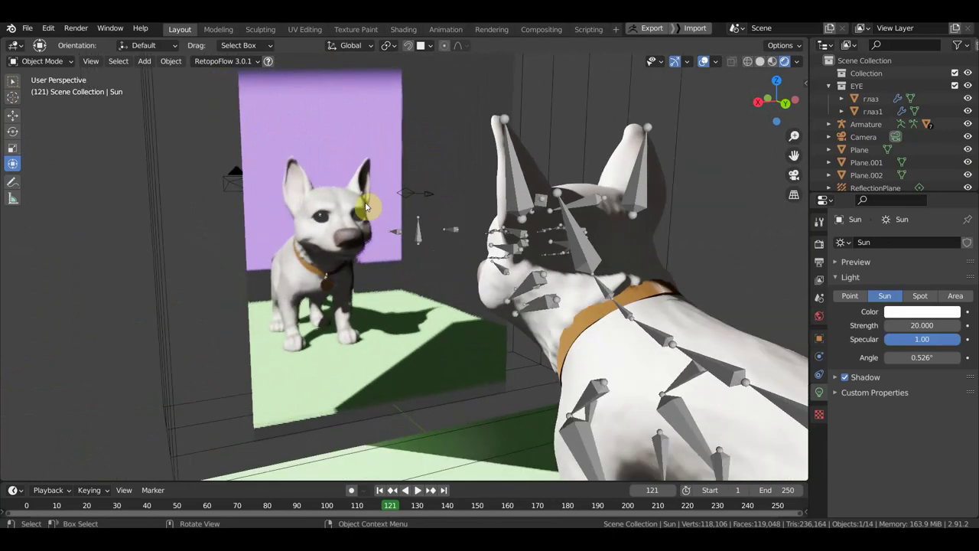
middle_drag(332, 284, 400, 268)
Turn off the viewport overlays for a clean view of the scene.
click(703, 62)
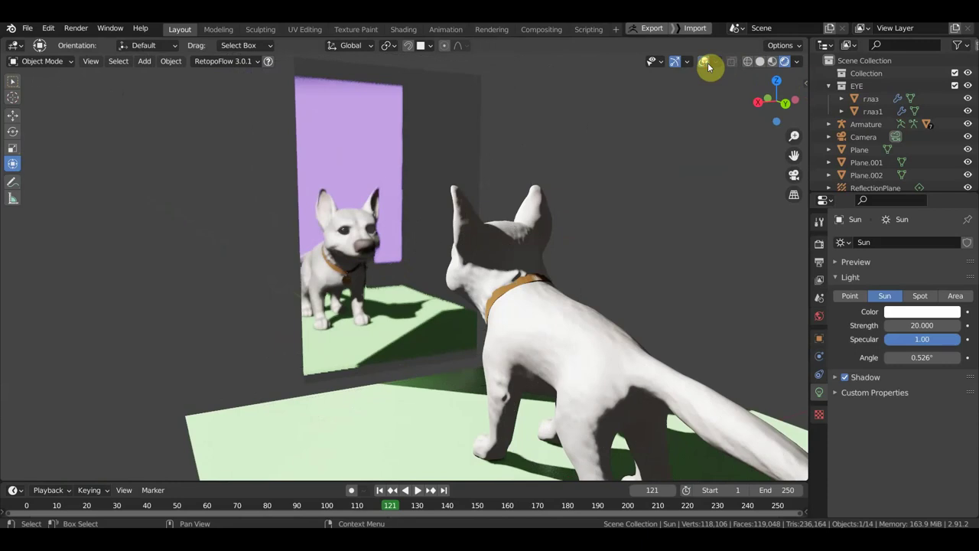
scroll(410, 243, down, 3)
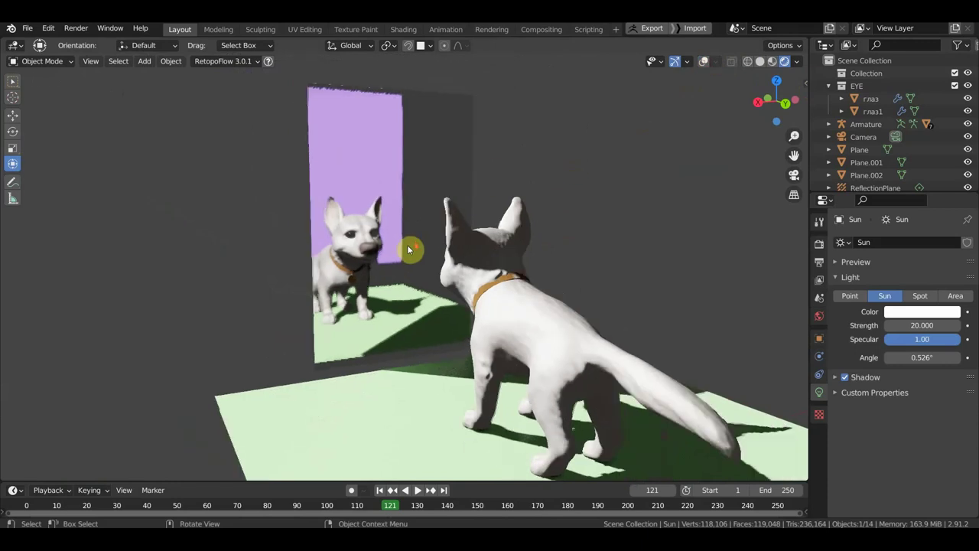
scroll(407, 244, down, 2)
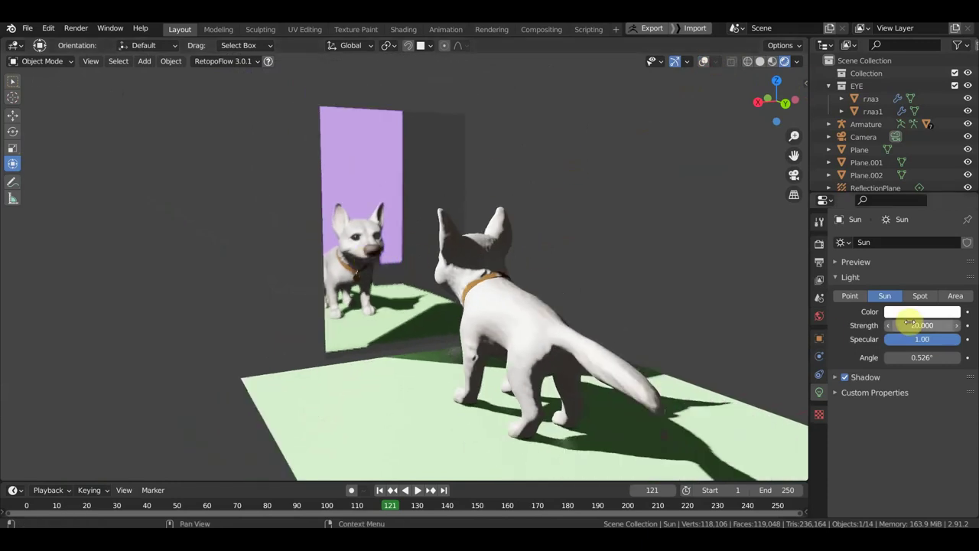
Slide Plane.001 -1.507 m along Y and check the dog's reflection from behind.
click(354, 284)
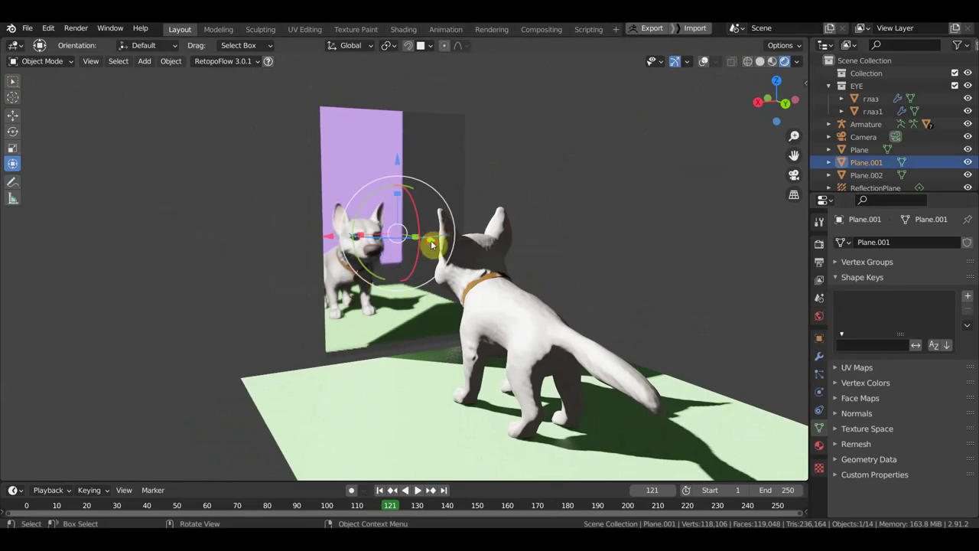
mouse_move(432, 243)
mouse_down()
mouse_move(412, 234)
mouse_move(406, 250)
mouse_up()
scroll(409, 253, up, 3)
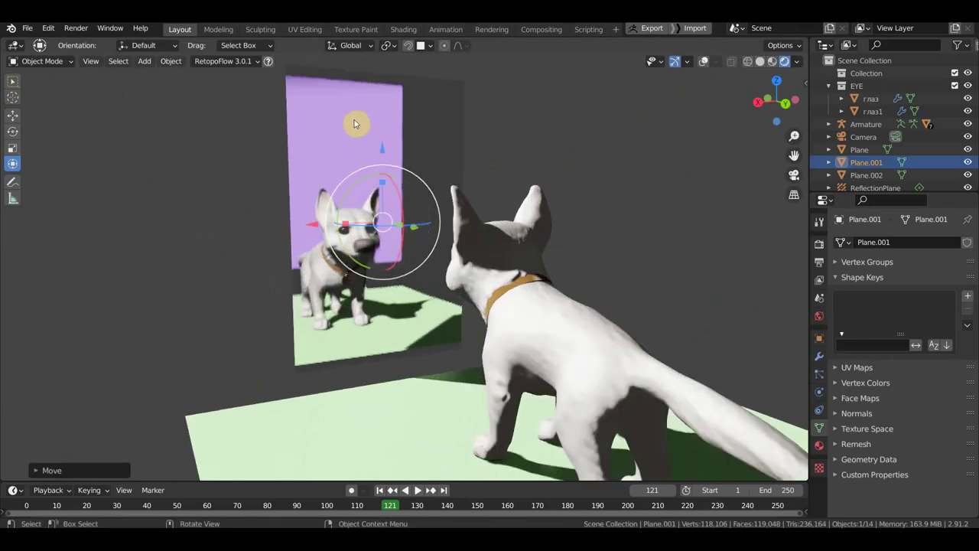
scroll(505, 248, down, 2)
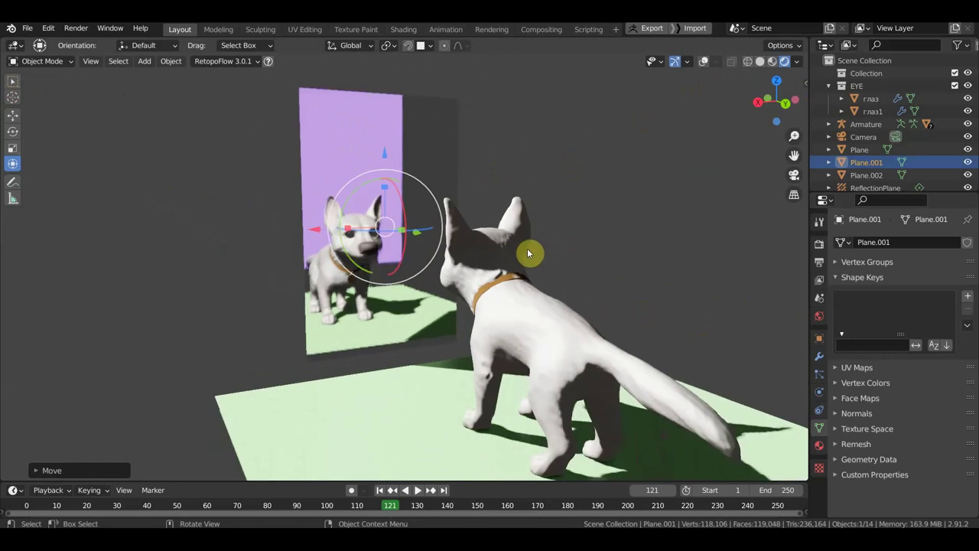
scroll(528, 248, down, 2)
scroll(546, 253, up, 2)
scroll(546, 253, up, 2)
mouse_move(547, 253)
middle_down()
mouse_move(428, 261)
mouse_move(521, 263)
mouse_move(570, 252)
mouse_move(562, 247)
middle_up()
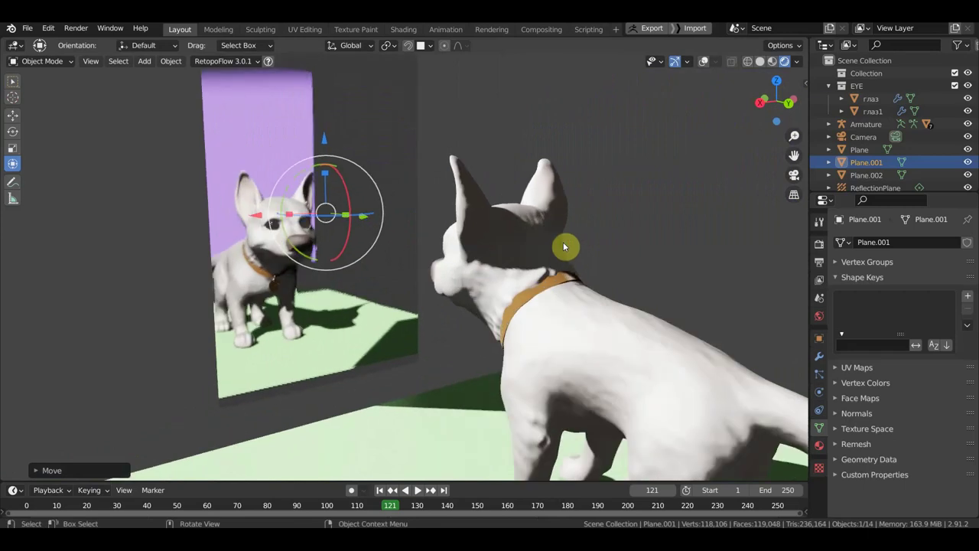
scroll(564, 246, up, 2)
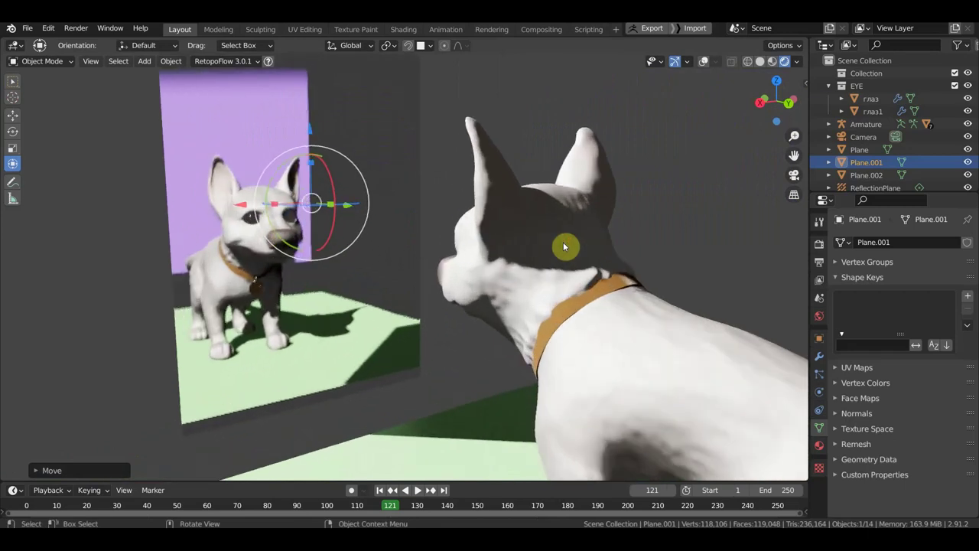
scroll(566, 245, down, 1)
scroll(567, 246, down, 1)
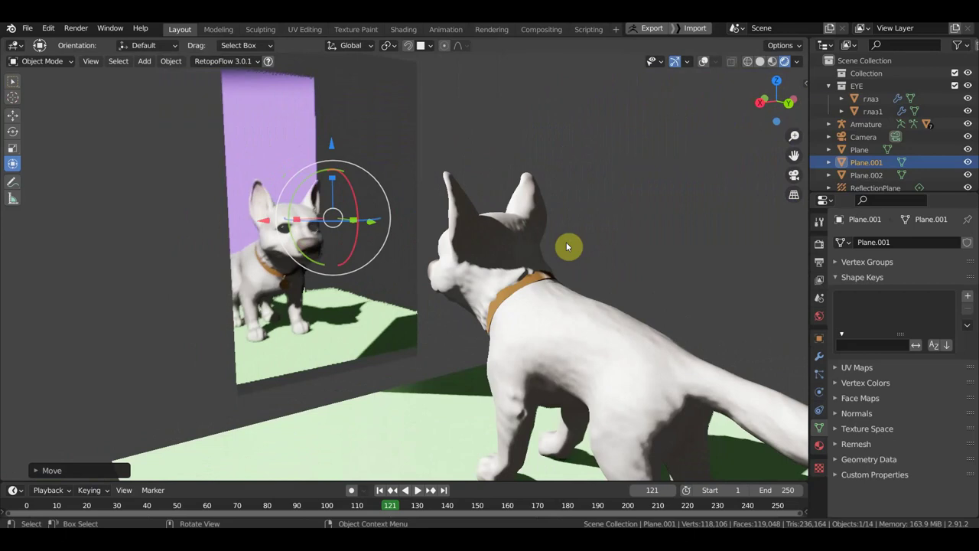
scroll(567, 245, down, 1)
scroll(567, 245, down, 1)
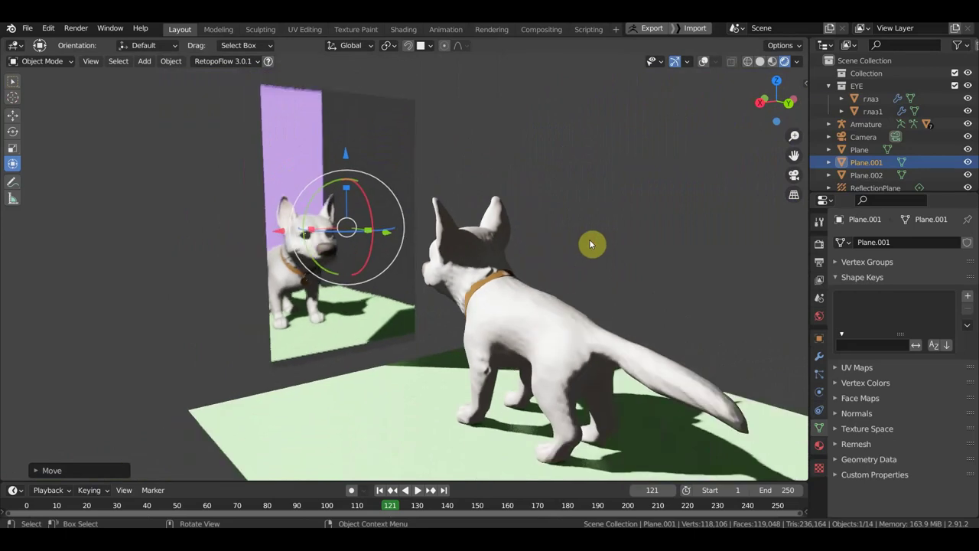